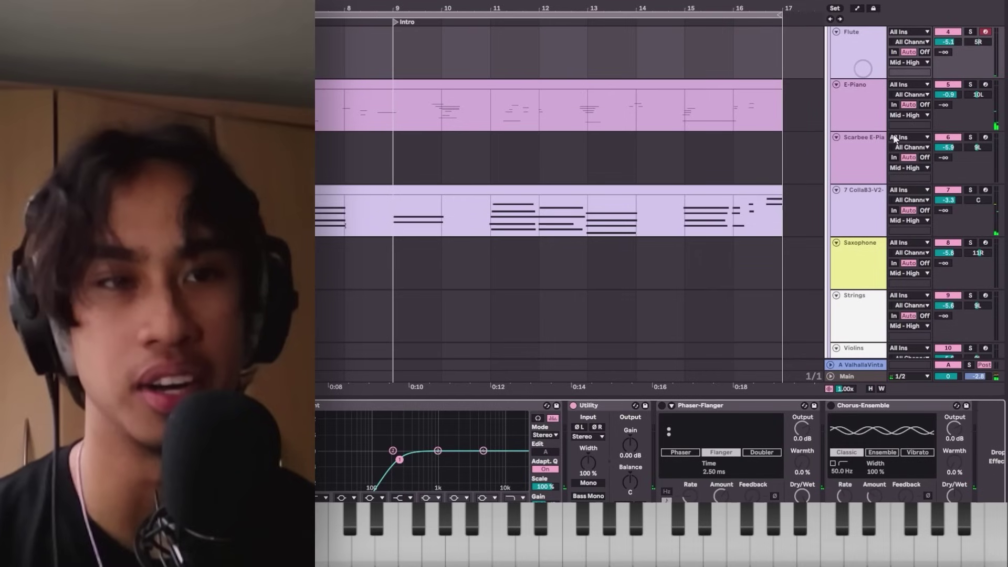
Step: Delete the two short stray notes around F4 and G4 at bar 8 of the CollaB3-V2-FREE 2 clip
{"action": "scroll", "coordinate": [896, 138], "scroll_direction": "up", "scroll_amount": 3}
{"action": "left_click", "coordinate": [208, 406]}
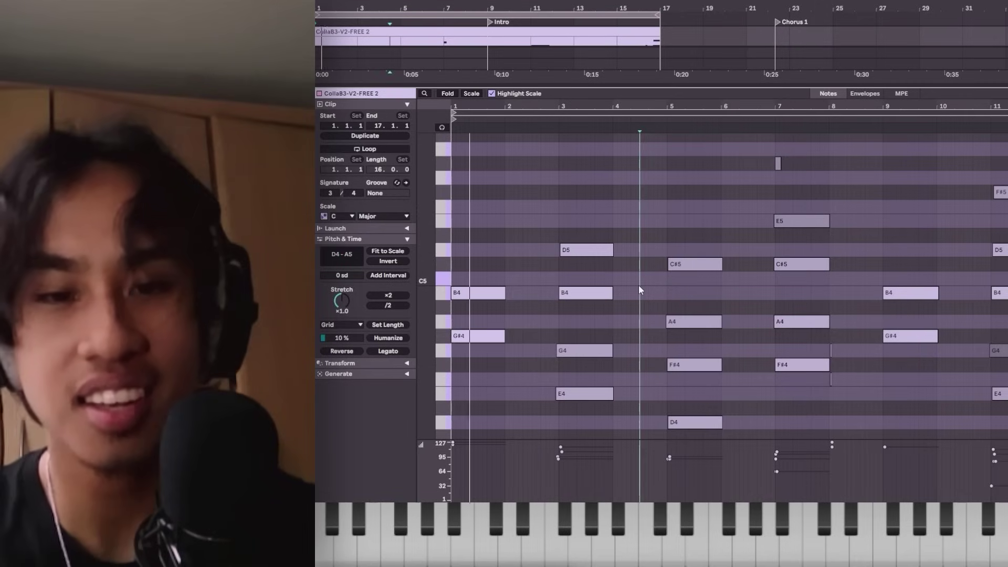
{"action": "left_click", "coordinate": [820, 382]}
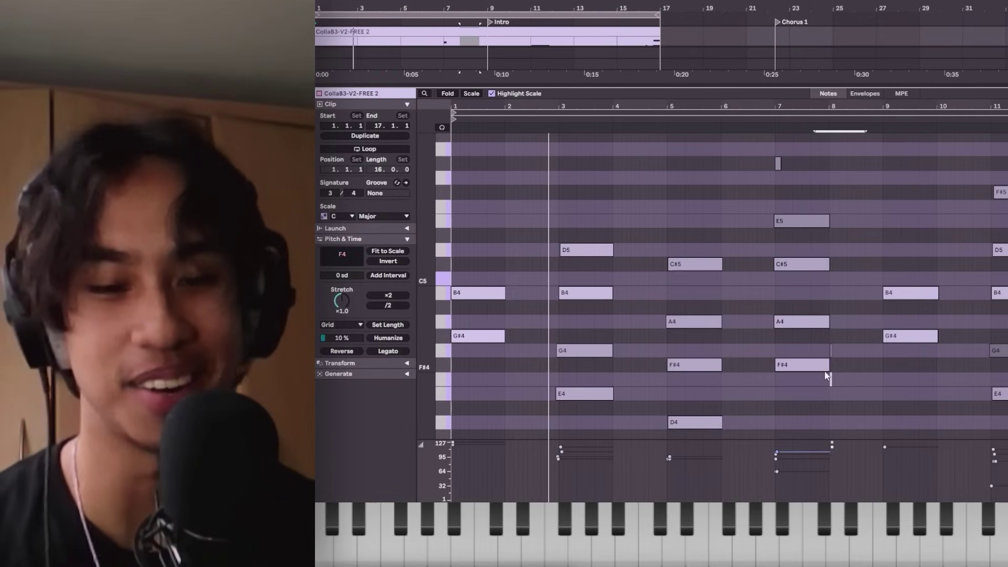
{"action": "key", "text": "Delete"}
{"action": "left_click_drag", "start_coordinate": [845, 350], "coordinate": [825, 345]}
{"action": "key", "text": "Delete"}
{"action": "key", "text": "shift+Tab"}
{"action": "scroll", "coordinate": [611, 211], "scroll_direction": "up", "scroll_amount": 4}
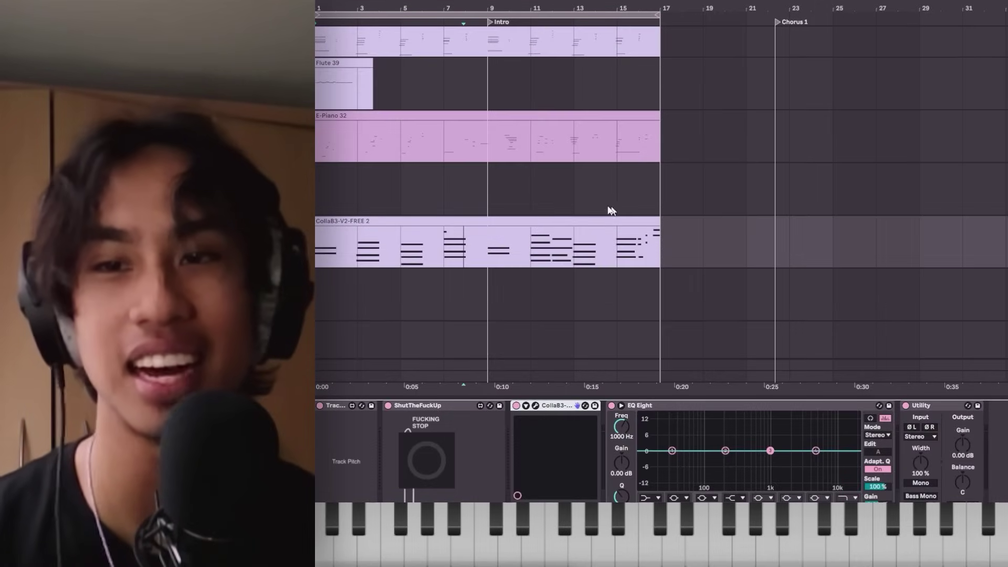
{"action": "scroll", "coordinate": [475, 194], "scroll_direction": "up", "scroll_amount": 3}
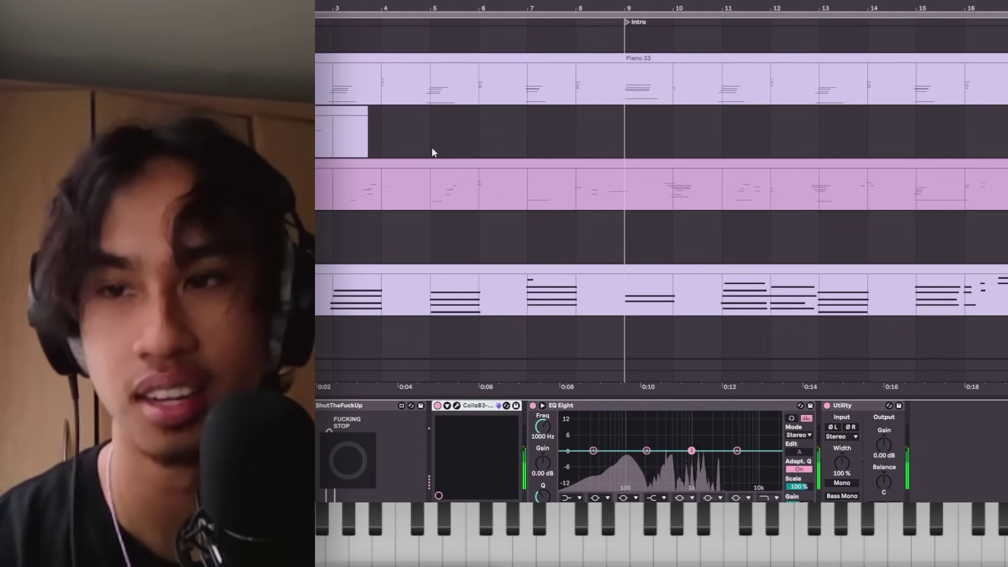
{"action": "scroll", "coordinate": [485, 149], "scroll_direction": "down", "scroll_amount": 3}
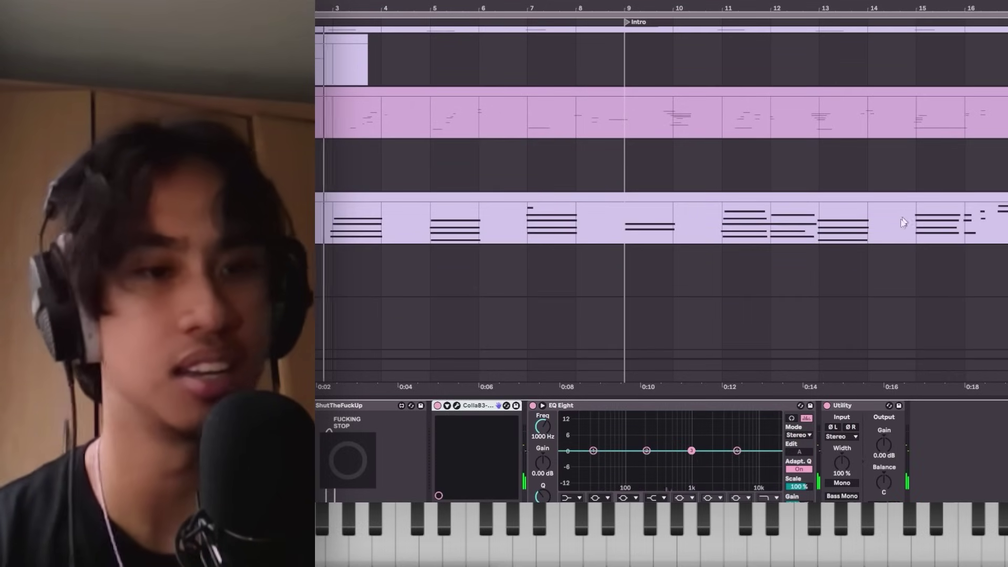
{"action": "scroll", "coordinate": [645, 192], "scroll_direction": "up", "scroll_amount": 3}
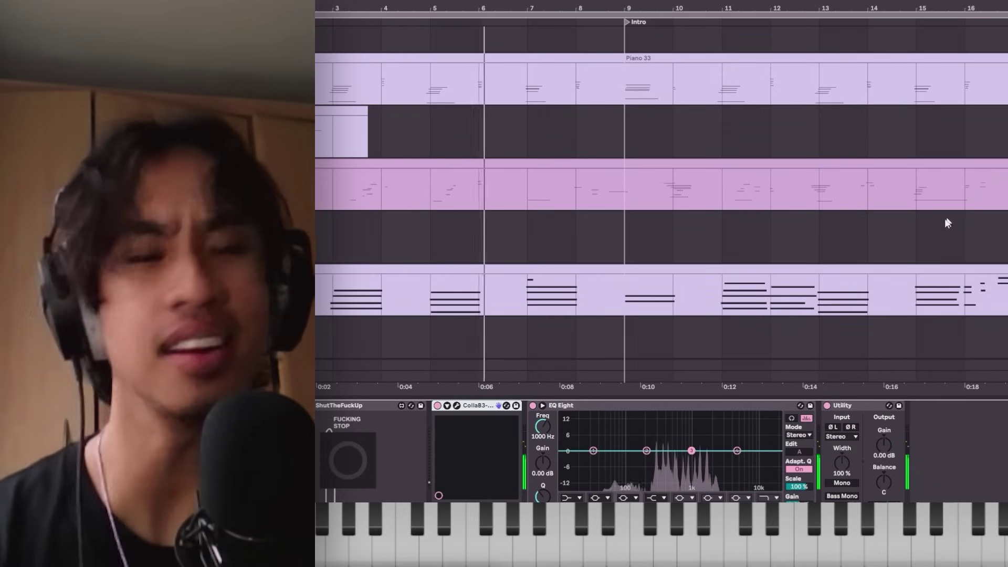
{"action": "left_click", "coordinate": [844, 237]}
{"action": "scroll", "coordinate": [939, 190], "scroll_direction": "down", "scroll_amount": 4}
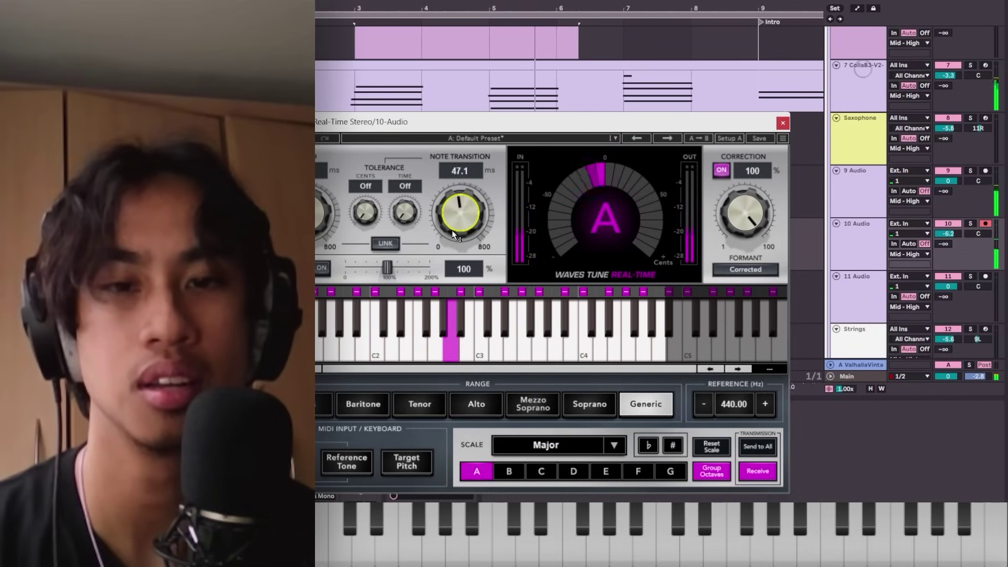
Step: Close the Waves Tune window and duplicate bars 1 to 9 of the two grouped vocal tracks so the copies begin at the Intro
{"action": "left_click", "coordinate": [784, 123]}
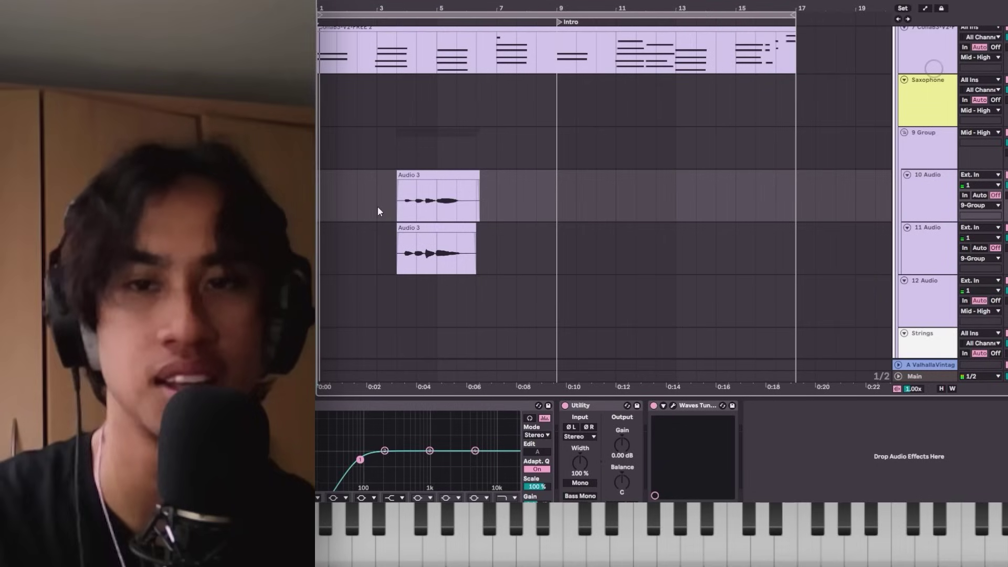
{"action": "scroll", "coordinate": [377, 206], "scroll_direction": "up", "scroll_amount": 5}
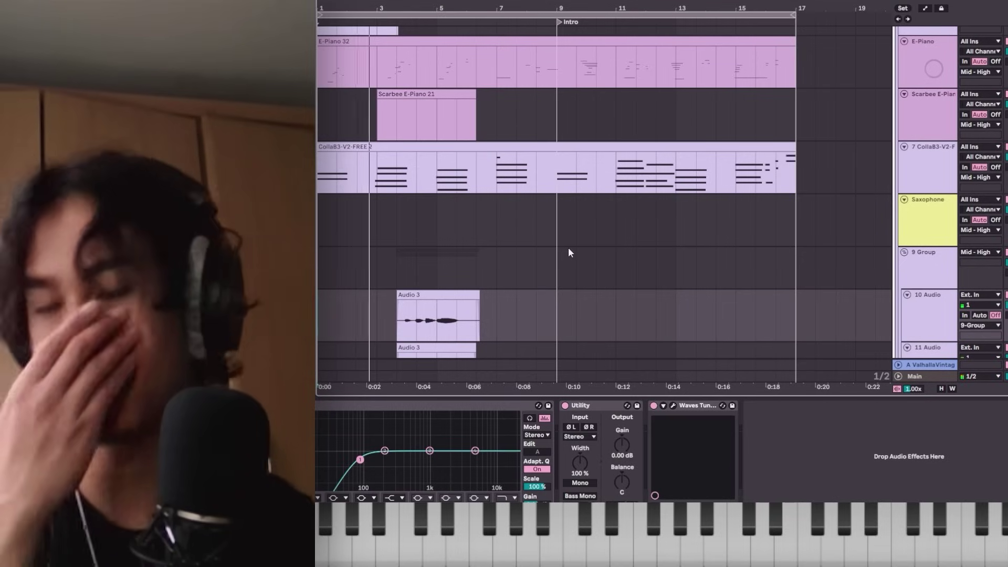
{"action": "scroll", "coordinate": [588, 277], "scroll_direction": "down", "scroll_amount": 3}
{"action": "scroll", "coordinate": [592, 279], "scroll_direction": "down", "scroll_amount": 1}
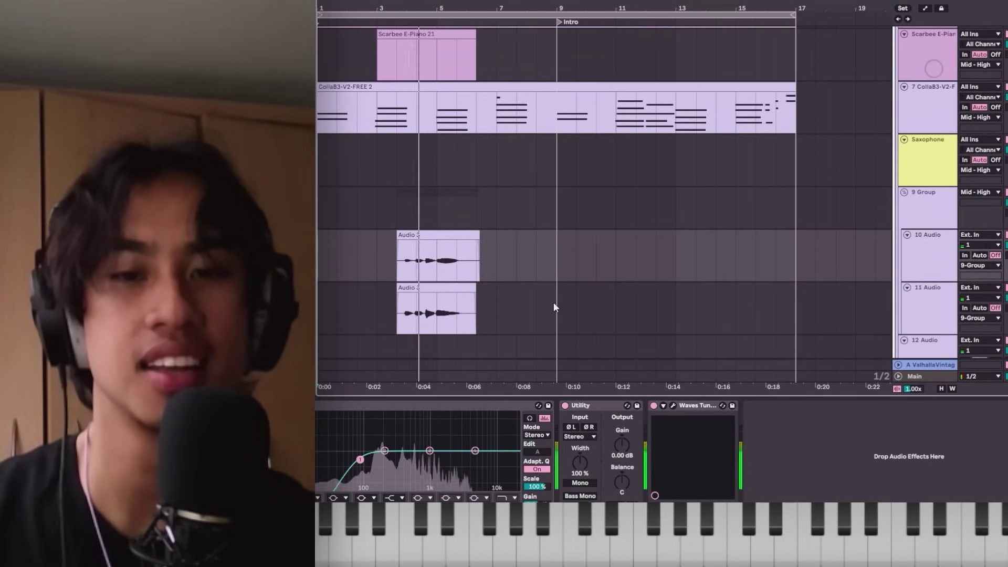
{"action": "left_click_drag", "start_coordinate": [554, 307], "coordinate": [319, 247]}
{"action": "key", "text": "ctrl+d"}
{"action": "left_click", "coordinate": [927, 209]}
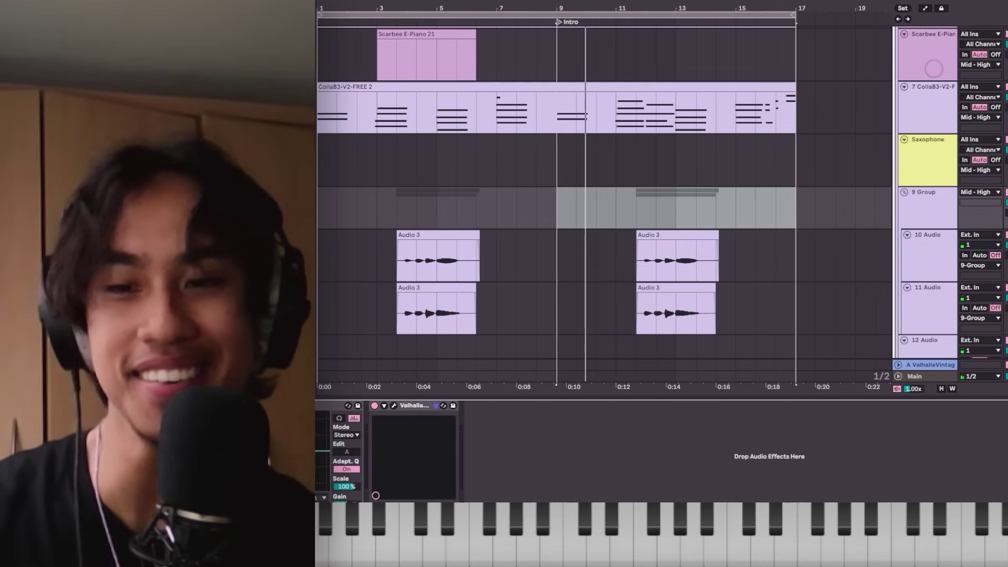
Step: Browse the installed packs and expand Orchestral Mallets to find a mallet instrument
{"action": "scroll", "coordinate": [516, 169], "scroll_direction": "up", "scroll_amount": 5}
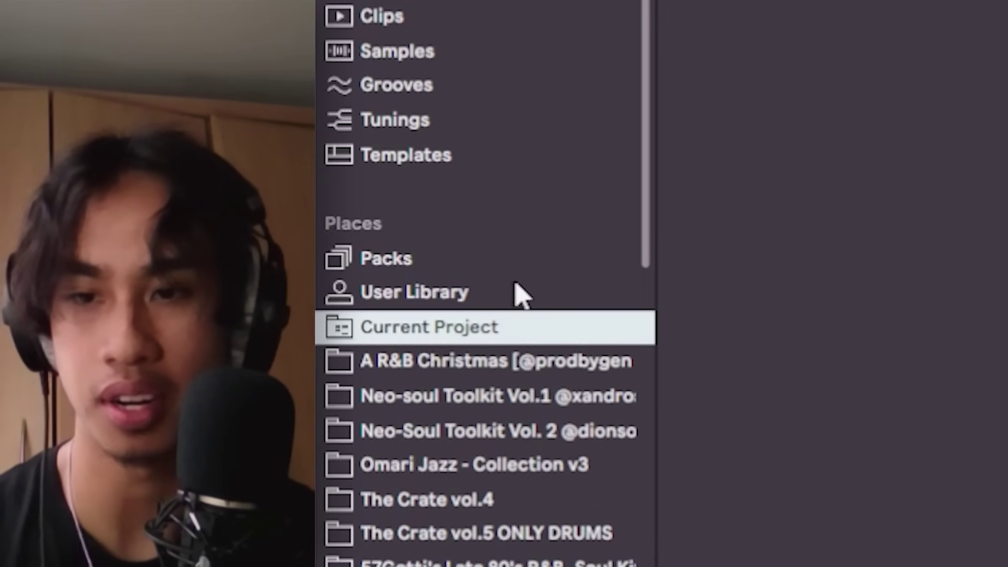
{"action": "left_click", "coordinate": [491, 299]}
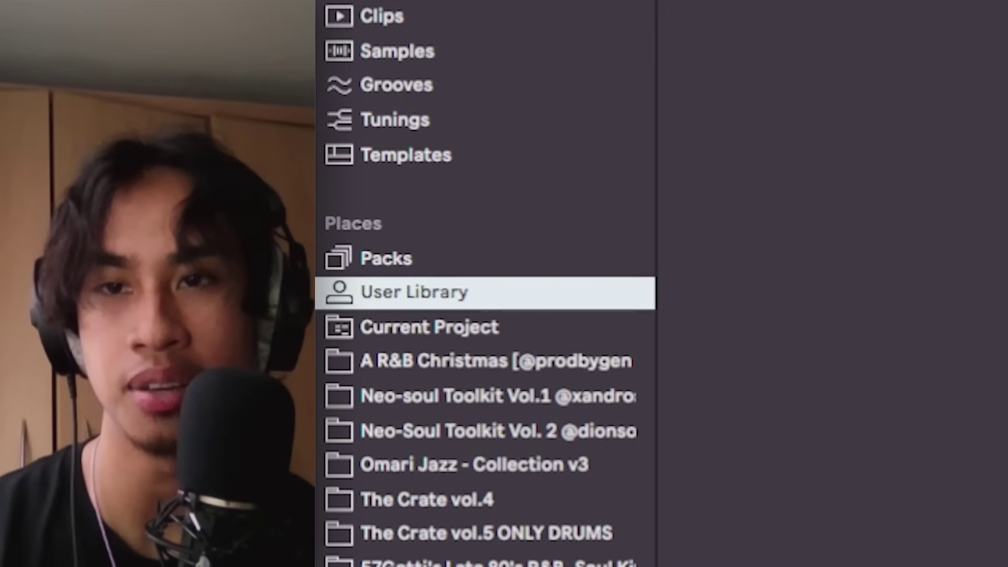
{"action": "left_click", "coordinate": [430, 266]}
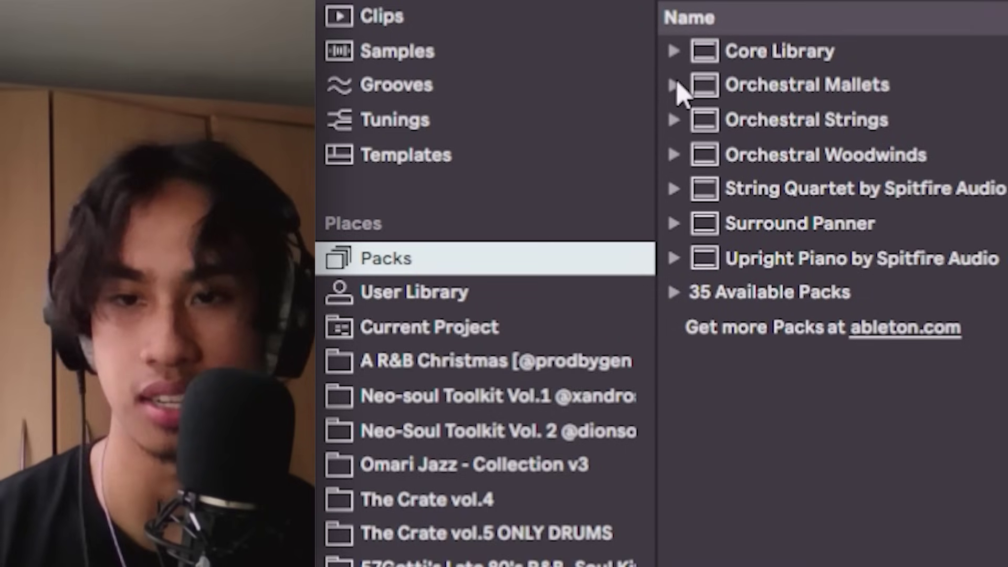
{"action": "left_click", "coordinate": [675, 86]}
{"action": "left_click", "coordinate": [696, 152]}
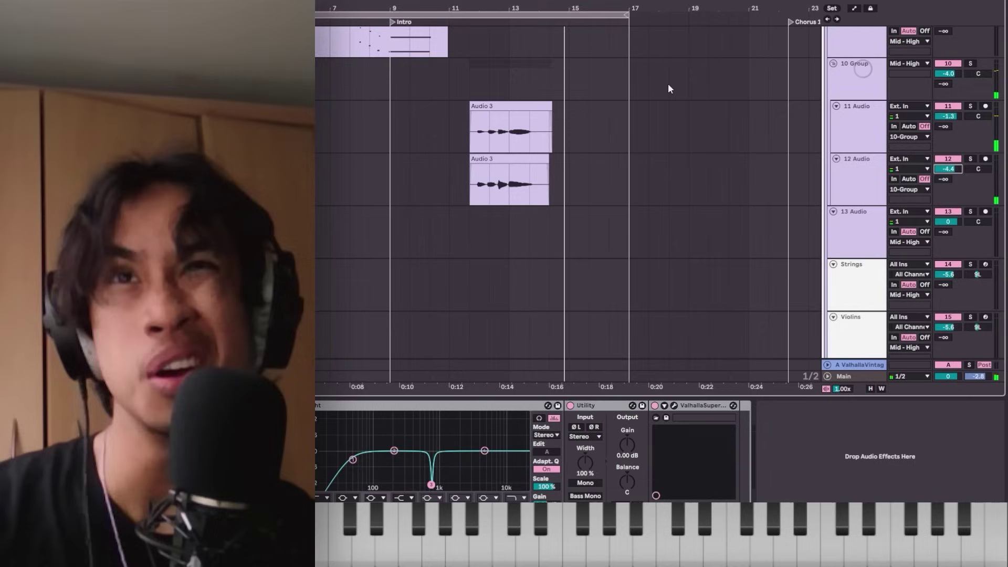
{"action": "scroll", "coordinate": [676, 205], "scroll_direction": "down", "scroll_amount": 2}
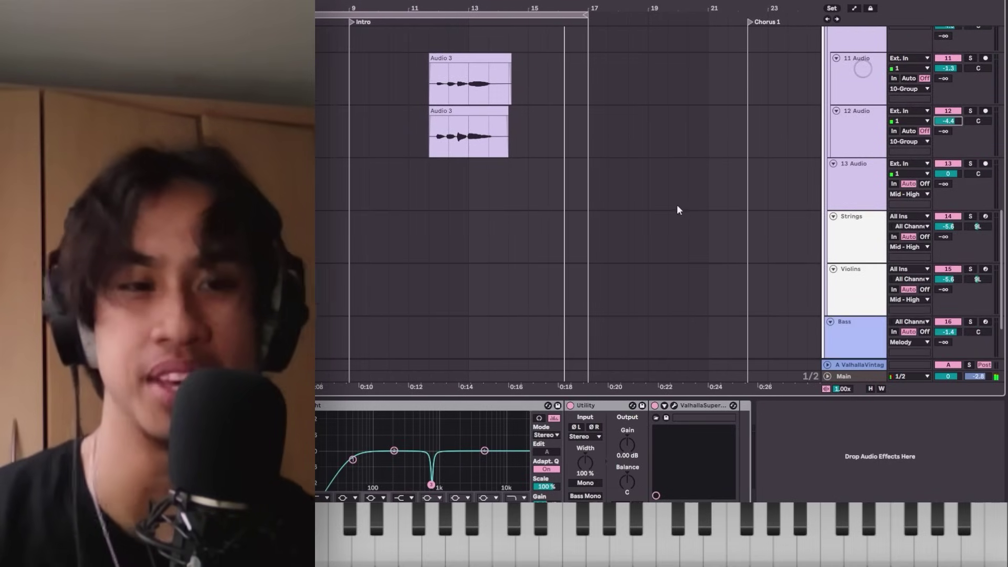
{"action": "scroll", "coordinate": [429, 232], "scroll_direction": "left", "scroll_amount": 3}
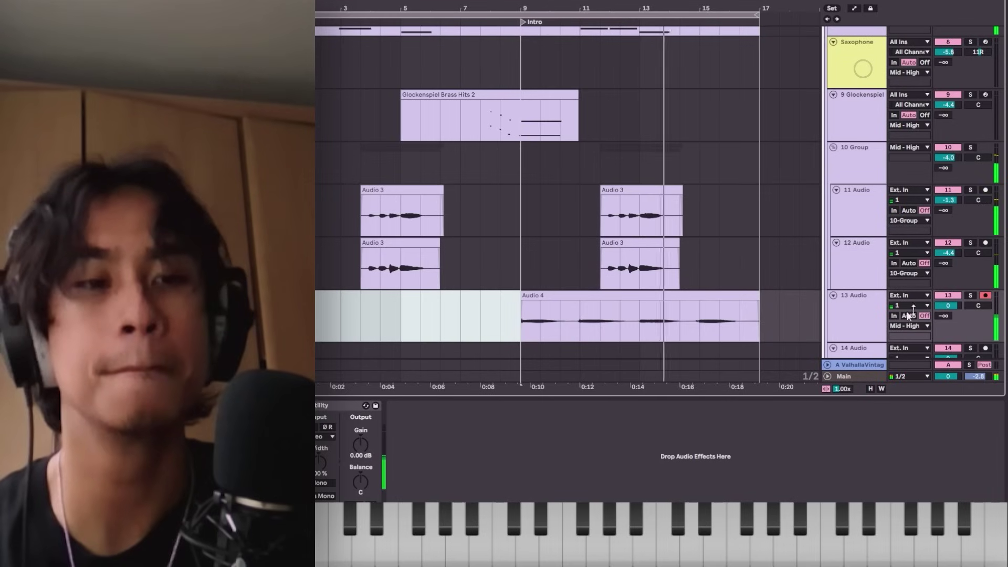
{"action": "scroll", "coordinate": [743, 225], "scroll_direction": "down", "scroll_amount": 3}
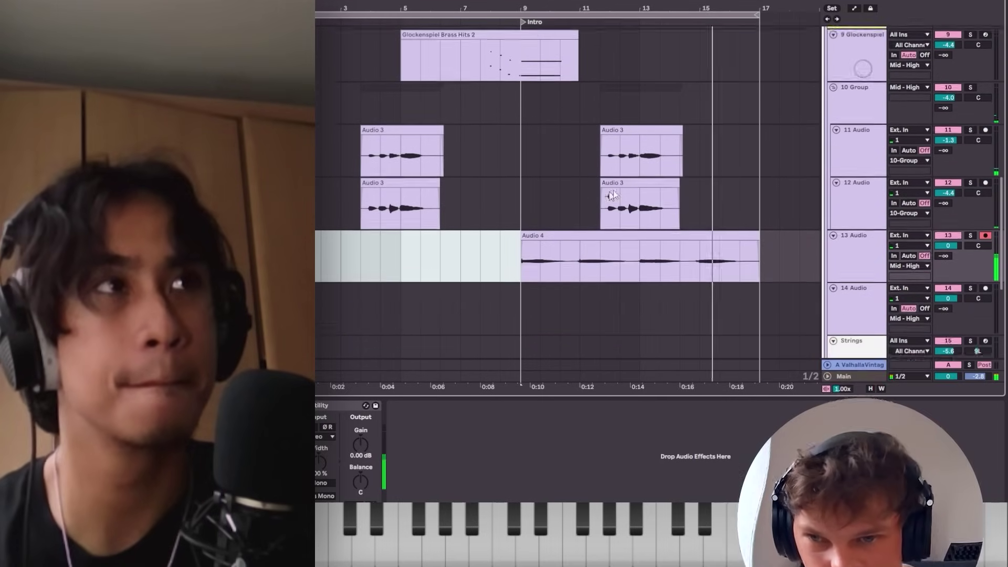
{"action": "scroll", "coordinate": [614, 196], "scroll_direction": "down", "scroll_amount": 1}
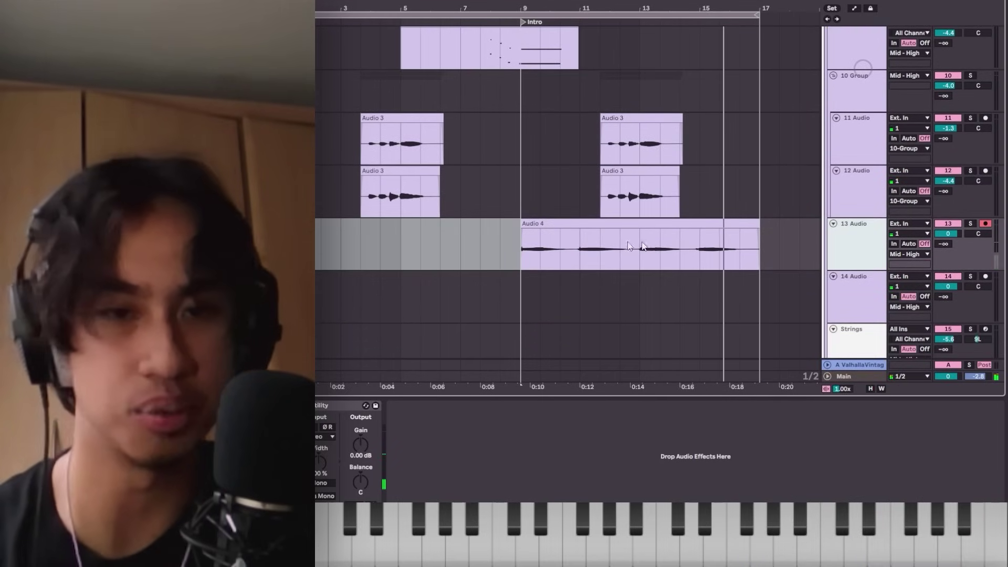
Step: Place the start position at the Intro marker, bar 9, on the empty 14 Audio track
{"action": "left_click", "coordinate": [522, 288]}
{"action": "scroll", "coordinate": [522, 288], "scroll_direction": "up", "scroll_amount": 3}
{"action": "scroll", "coordinate": [814, 207], "scroll_direction": "down", "scroll_amount": 2}
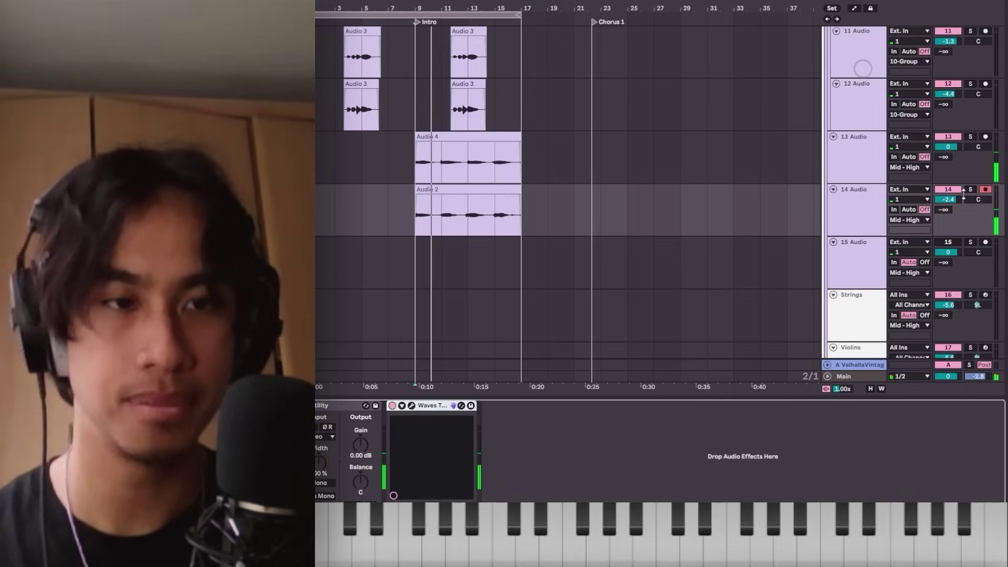
Step: Set the volumes of 13 Audio to 1.5 dB, 14 Audio to -0.9 dB and 10 Group to -11.2 dB
{"action": "scroll", "coordinate": [674, 160], "scroll_direction": "up", "scroll_amount": 3}
{"action": "left_click", "coordinate": [890, 226]}
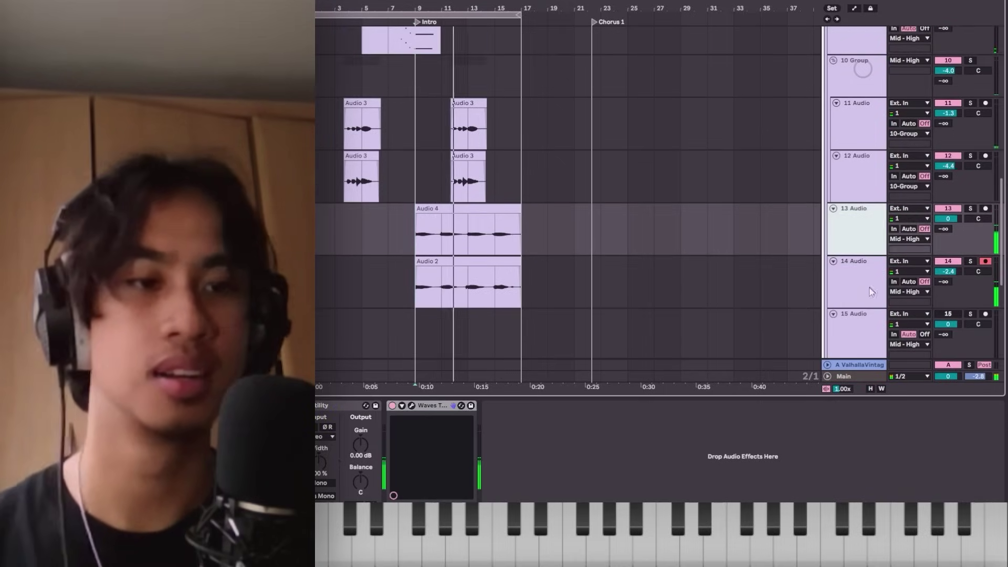
{"action": "scroll", "coordinate": [904, 176], "scroll_direction": "up", "scroll_amount": 1}
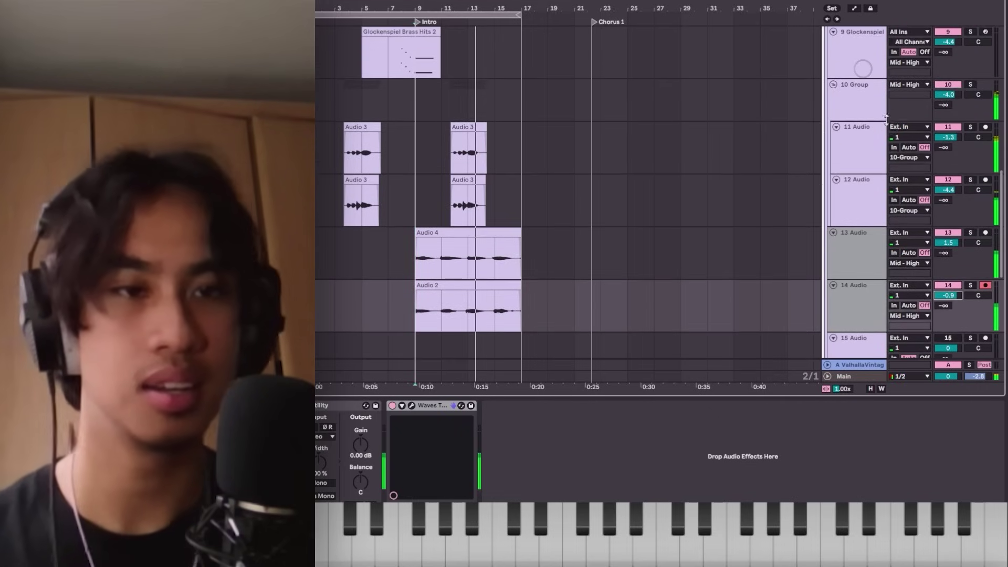
{"action": "left_click", "coordinate": [965, 102]}
{"action": "scroll", "coordinate": [455, 105], "scroll_direction": "up", "scroll_amount": 1}
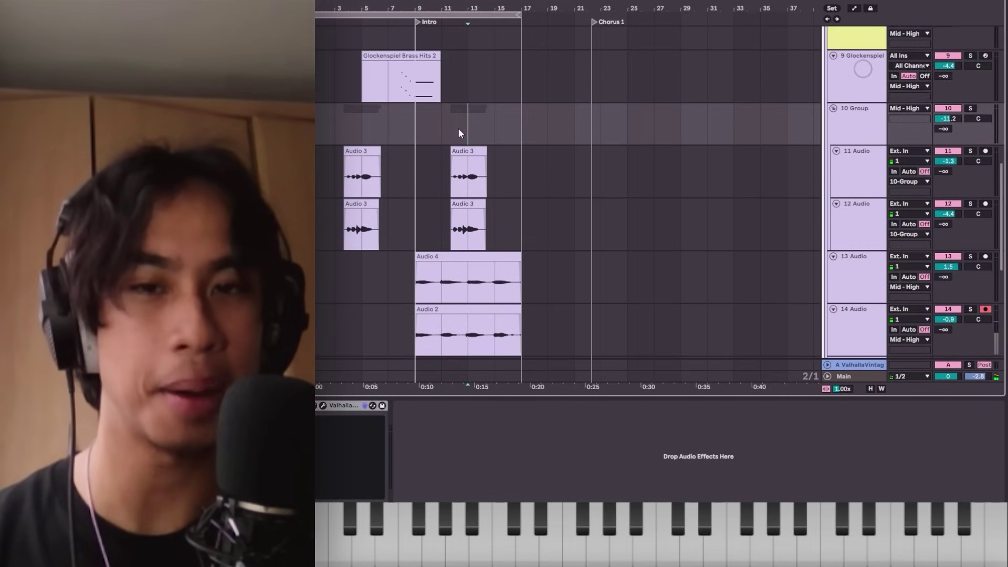
Step: Set playback to start from the Intro marker at bar 9 to check the vocal balance
{"action": "scroll", "coordinate": [463, 134], "scroll_direction": "up", "scroll_amount": 3}
{"action": "scroll", "coordinate": [478, 136], "scroll_direction": "down", "scroll_amount": 3}
{"action": "scroll", "coordinate": [495, 158], "scroll_direction": "left", "scroll_amount": 3}
{"action": "scroll", "coordinate": [543, 136], "scroll_direction": "up", "scroll_amount": 2}
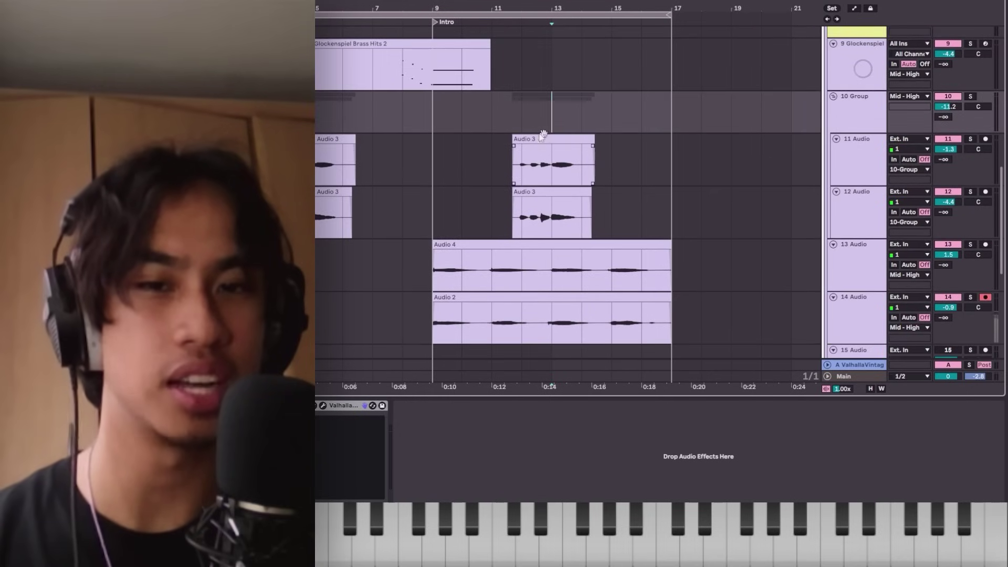
{"action": "scroll", "coordinate": [544, 136], "scroll_direction": "down", "scroll_amount": 1}
{"action": "left_click", "coordinate": [436, 186]}
{"action": "scroll", "coordinate": [734, 197], "scroll_direction": "left", "scroll_amount": 4}
{"action": "scroll", "coordinate": [735, 197], "scroll_direction": "down", "scroll_amount": 5}
Step: Group the 13 Audio and 14 Audio vocal tracks together
{"action": "left_click", "coordinate": [859, 193]}
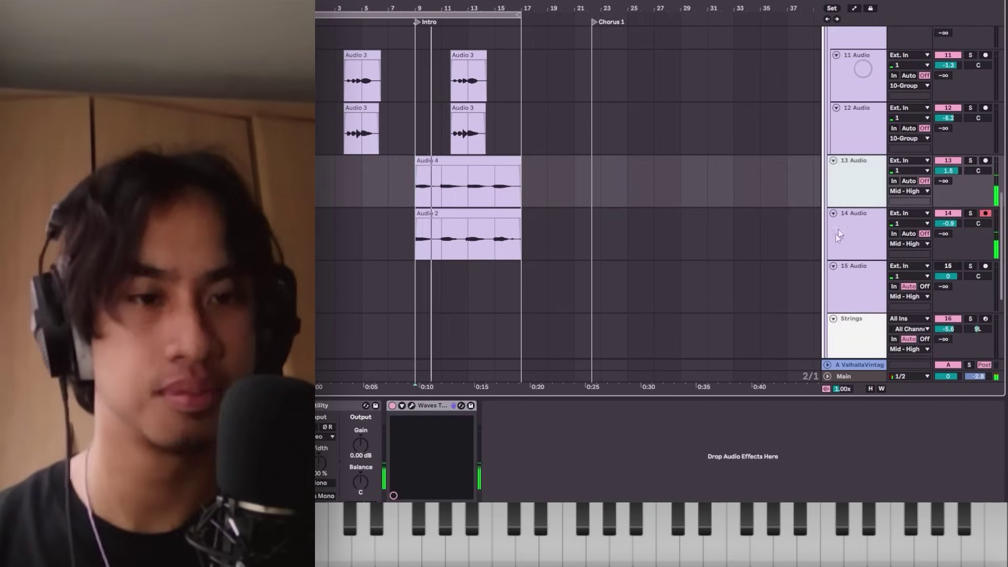
{"action": "left_click", "coordinate": [850, 240]}
{"action": "key", "text": "ctrl+g"}
{"action": "left_click", "coordinate": [857, 186]}
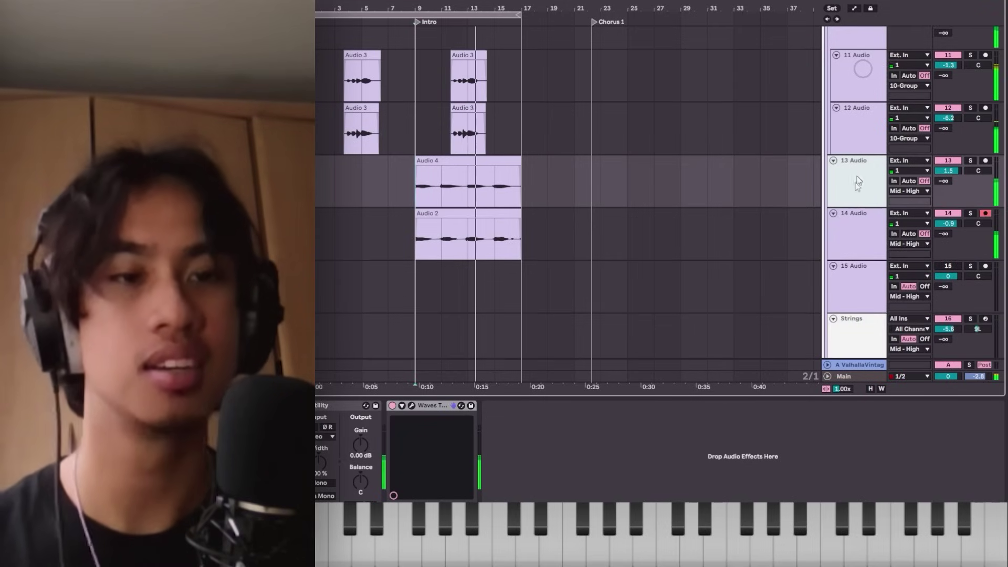
{"action": "key", "text": "ctrl+z"}
{"action": "key", "text": "ctrl+g"}
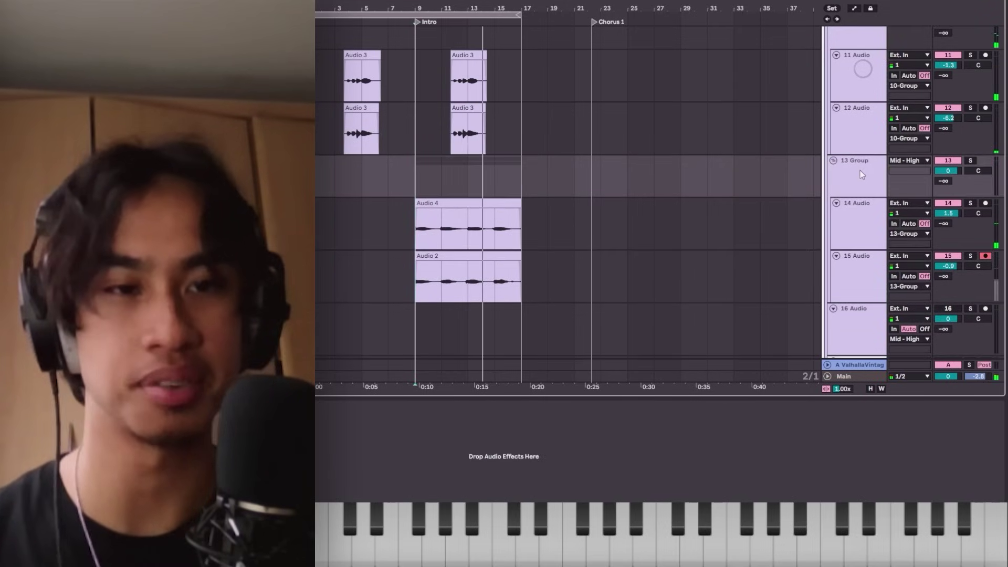
{"action": "scroll", "coordinate": [497, 154], "scroll_direction": "up", "scroll_amount": 10}
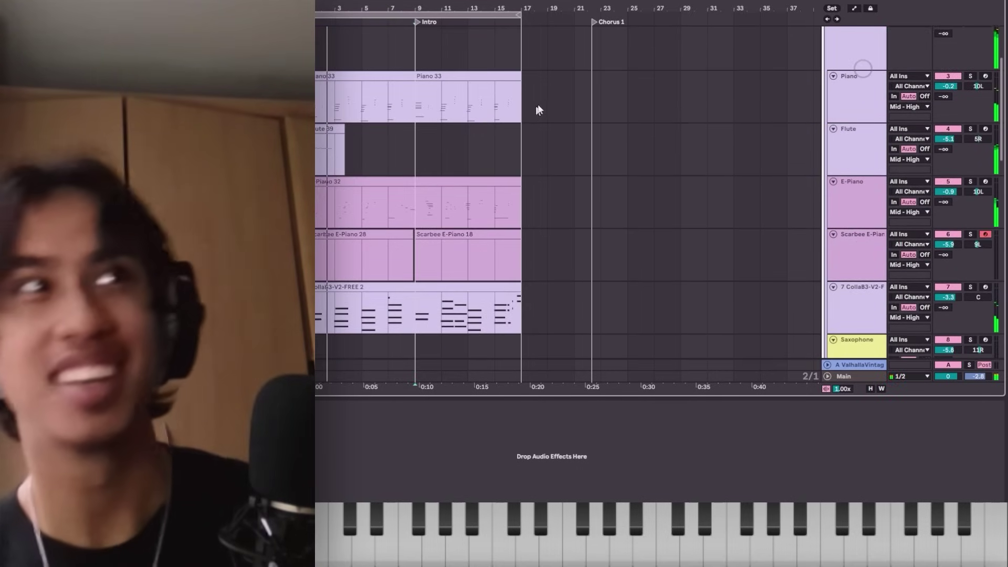
{"action": "scroll", "coordinate": [459, 112], "scroll_direction": "down", "scroll_amount": 5}
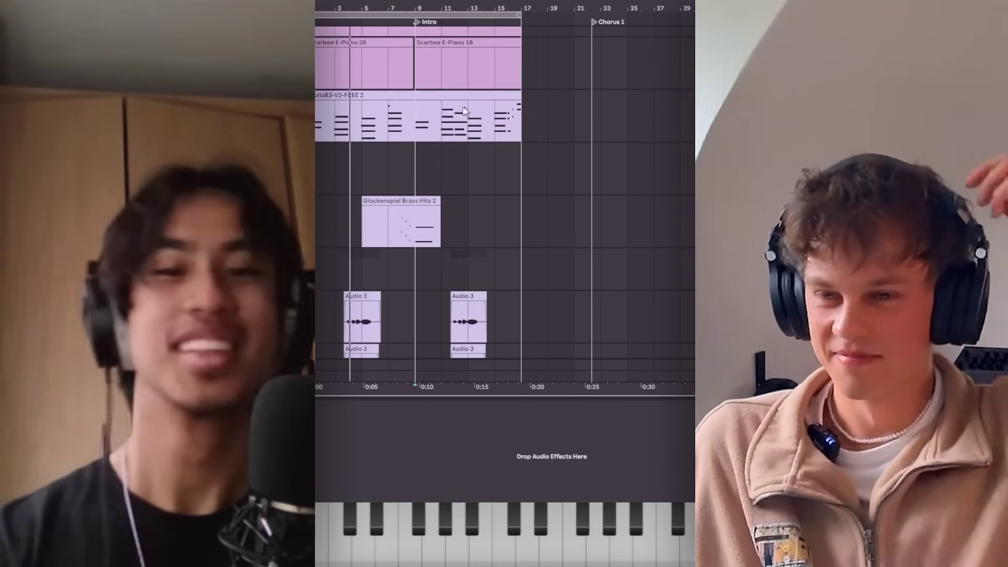
{"action": "scroll", "coordinate": [526, 128], "scroll_direction": "up", "scroll_amount": 5}
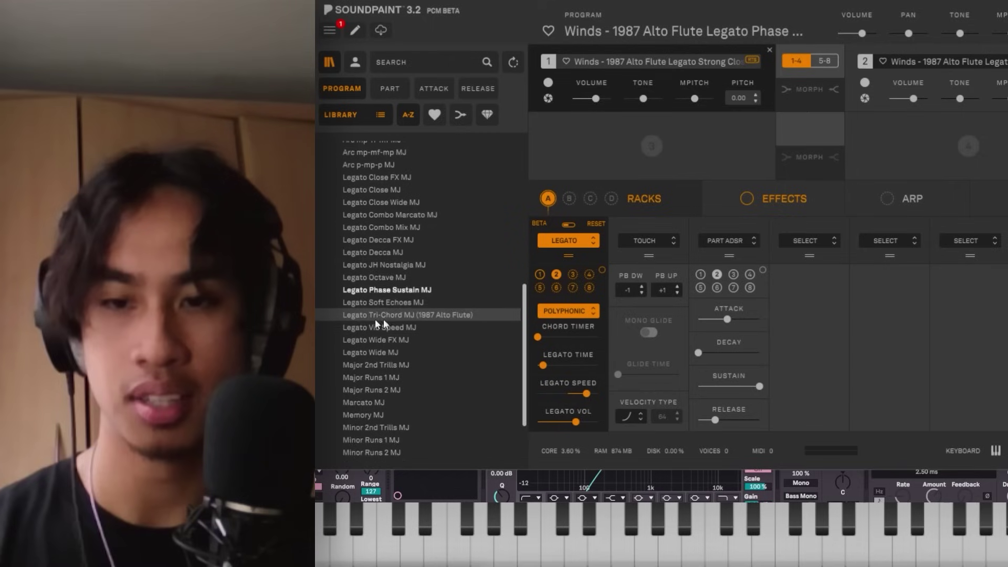
Step: Select the Major 2nd Trills MJ program of the 1987 Alto Flute in Soundpaint's library
{"action": "scroll", "coordinate": [399, 331], "scroll_direction": "down", "scroll_amount": 4}
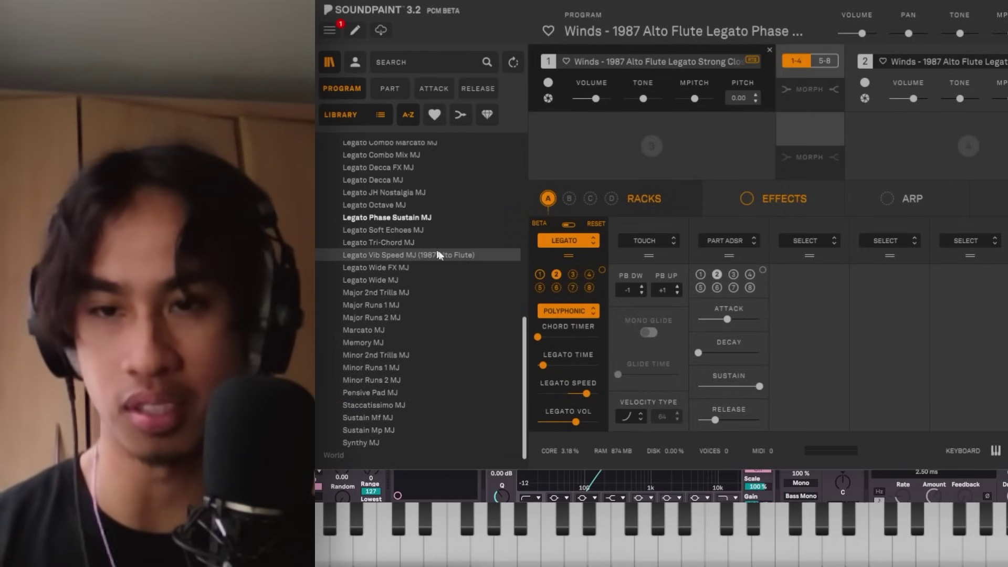
{"action": "left_click", "coordinate": [445, 291]}
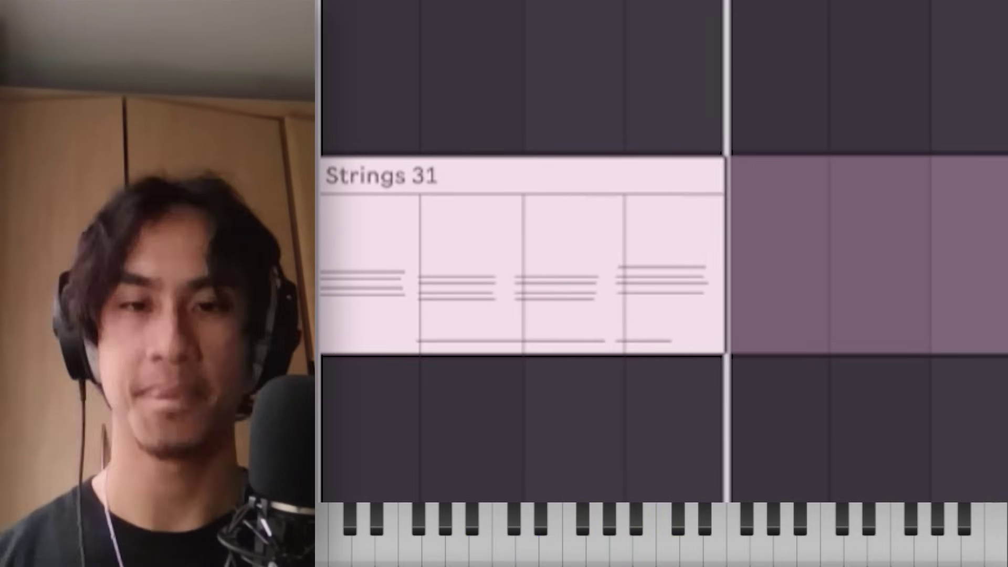
Step: Redraw the strings clip's envelope between about 4.3 and 5.2 as a more gradual rise and return to the arrangement
{"action": "key", "text": "space"}
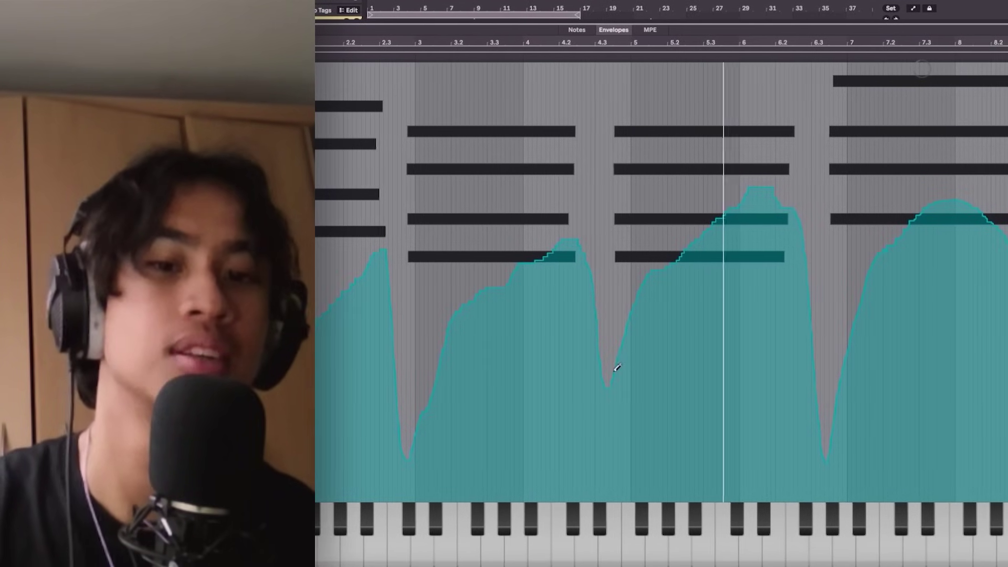
{"action": "mouse_move", "coordinate": [605, 389]}
{"action": "left_mouse_down"}
{"action": "mouse_move", "coordinate": [654, 307]}
{"action": "mouse_move", "coordinate": [659, 268]}
{"action": "left_mouse_up"}
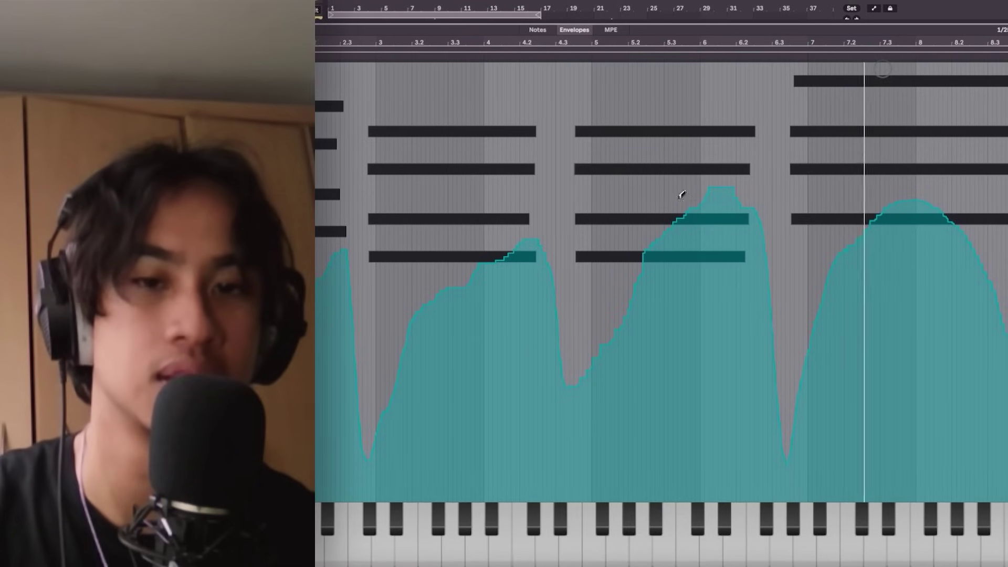
{"action": "key", "text": "shift+Tab"}
{"action": "scroll", "coordinate": [422, 213], "scroll_direction": "up", "scroll_amount": 3}
{"action": "scroll", "coordinate": [420, 211], "scroll_direction": "down", "scroll_amount": 3}
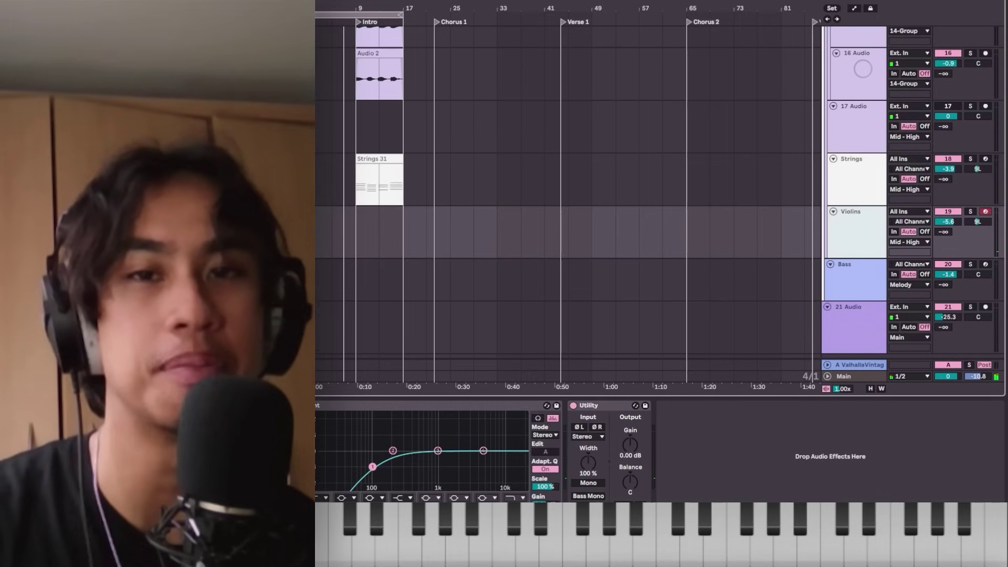
{"action": "scroll", "coordinate": [876, 251], "scroll_direction": "up", "scroll_amount": 1}
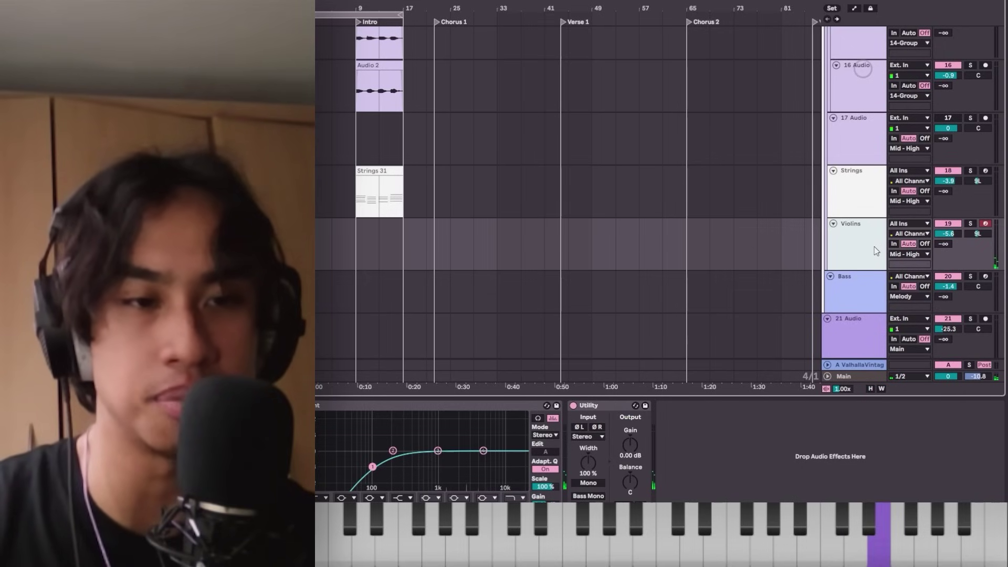
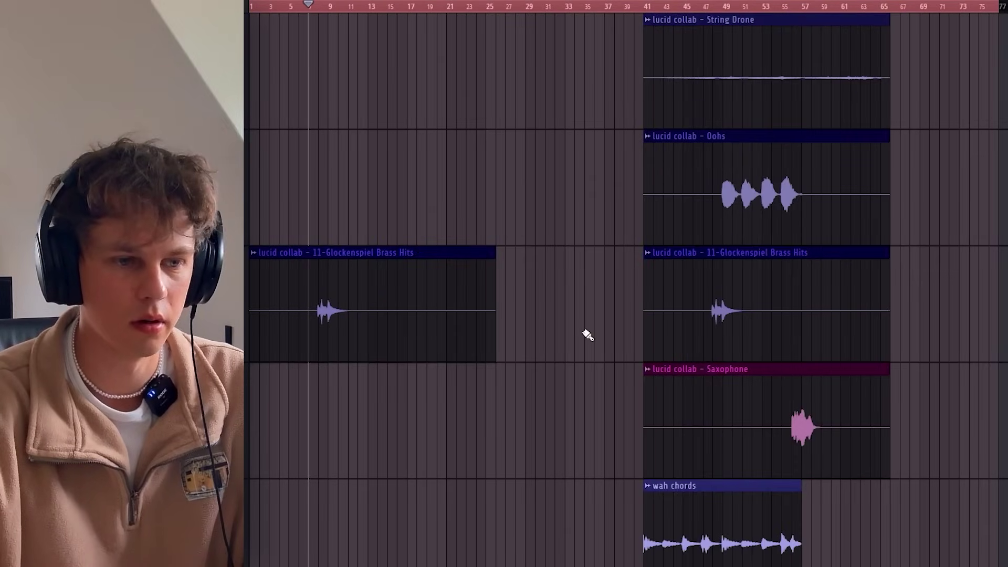
Step: Move all the stem clips four bars later in the playlist so that the first section starts at bar 9
{"action": "scroll", "coordinate": [619, 337], "scroll_direction": "down", "scroll_amount": 1}
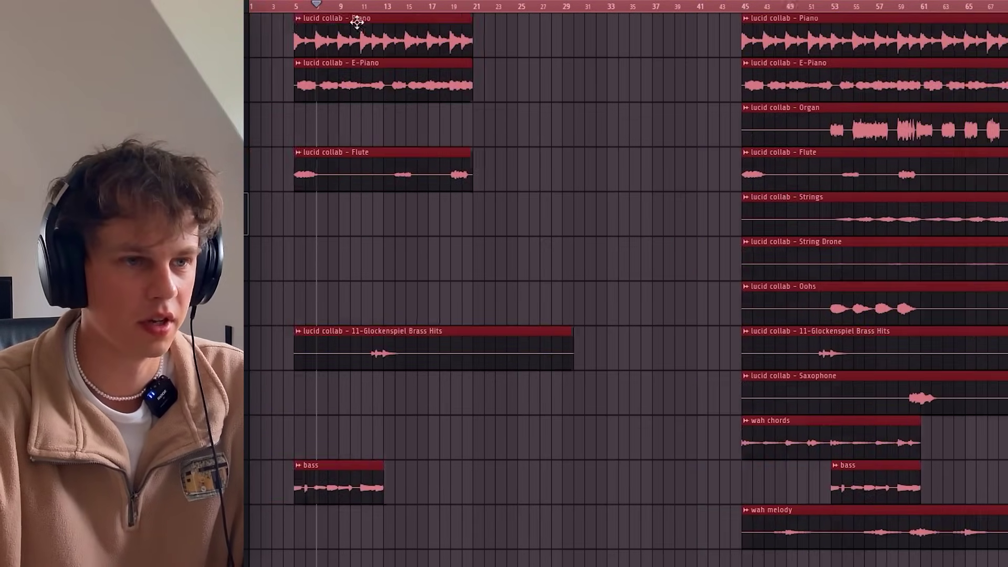
{"action": "left_click_drag", "start_coordinate": [357, 21], "coordinate": [382, 22]}
{"action": "left_click_drag", "start_coordinate": [511, 547], "coordinate": [270, 236]}
Step: Nudge the first bass clip so it begins slightly ahead of bar 9 and play the arrangement from just before that bar
{"action": "left_click_drag", "start_coordinate": [547, 509], "coordinate": [523, 509]}
{"action": "left_click", "coordinate": [534, 6]}
{"action": "key", "text": "space"}
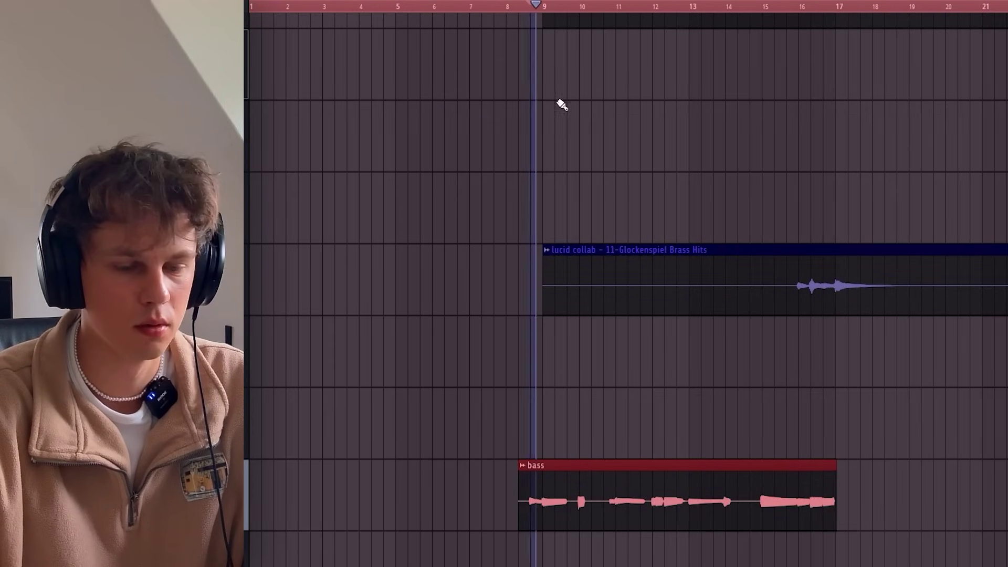
{"action": "scroll", "coordinate": [612, 308], "scroll_direction": "down", "scroll_amount": 4}
{"action": "scroll", "coordinate": [612, 309], "scroll_direction": "down", "scroll_amount": 2}
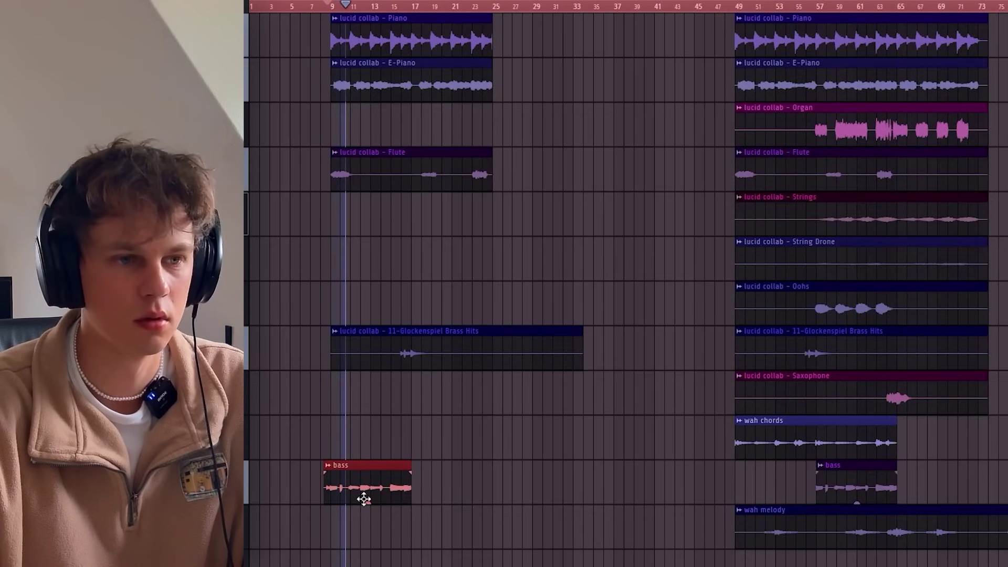
{"action": "left_click", "coordinate": [494, 520]}
{"action": "right_click", "coordinate": [493, 520]}
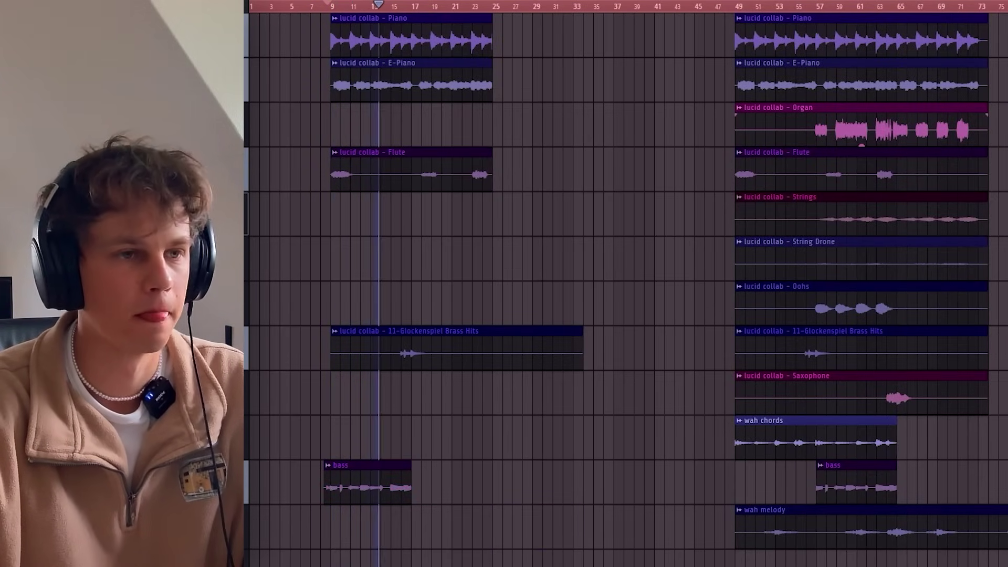
{"action": "left_click", "coordinate": [521, 132]}
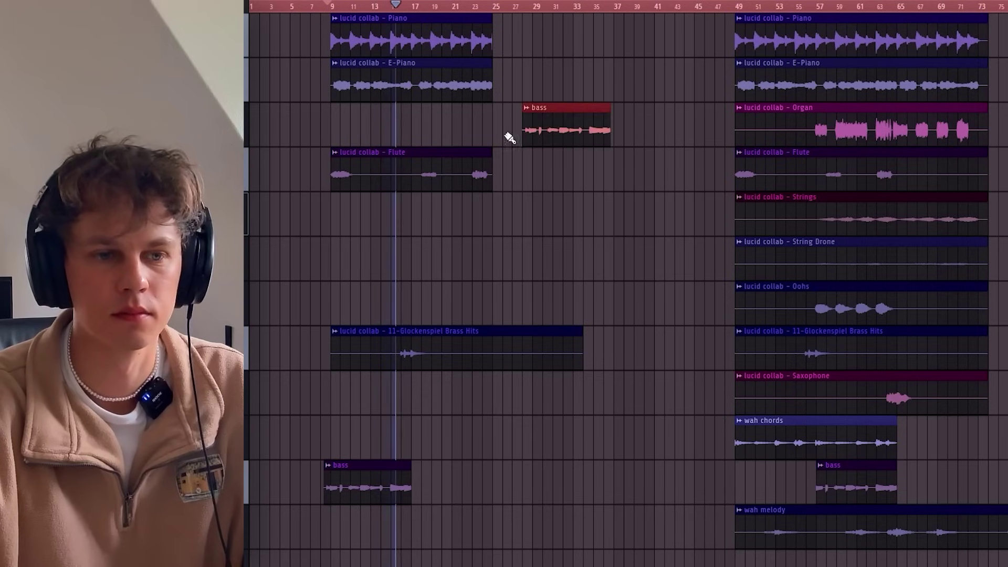
{"action": "right_click", "coordinate": [556, 125]}
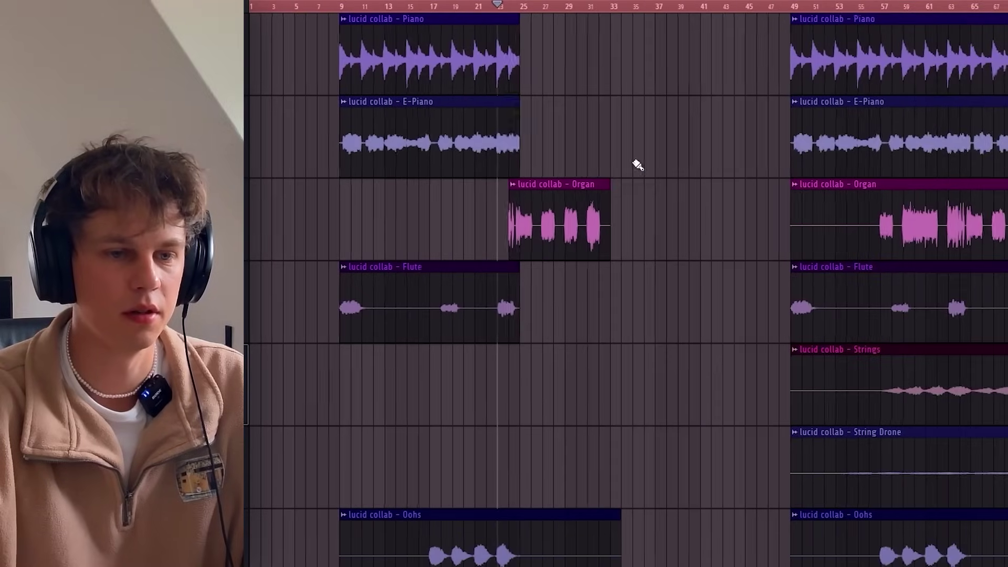
Step: Duplicate the Piano and E-Piano clips so that both parts continue from bar 25 to bar 41
{"action": "left_click_drag", "start_coordinate": [637, 162], "coordinate": [544, 38]}
{"action": "scroll", "coordinate": [525, 252], "scroll_direction": "down", "scroll_amount": 5}
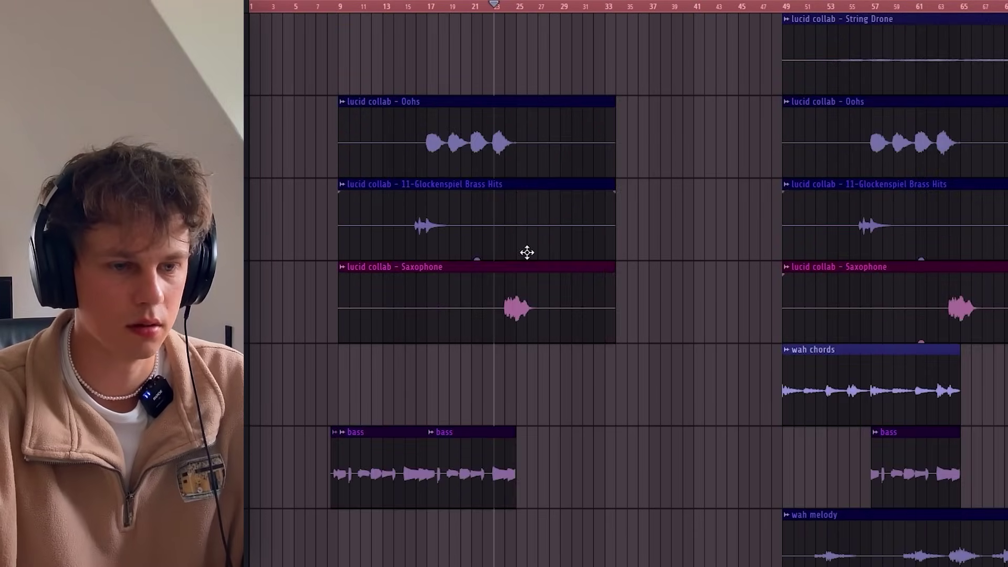
{"action": "scroll", "coordinate": [551, 278], "scroll_direction": "up", "scroll_amount": 1}
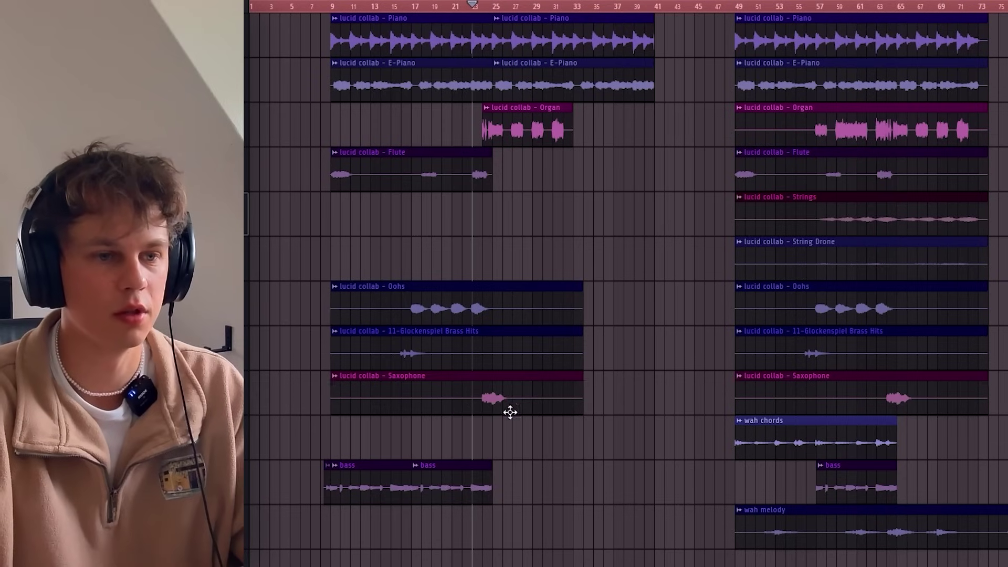
{"action": "left_click", "coordinate": [510, 402], "text": "ctrl"}
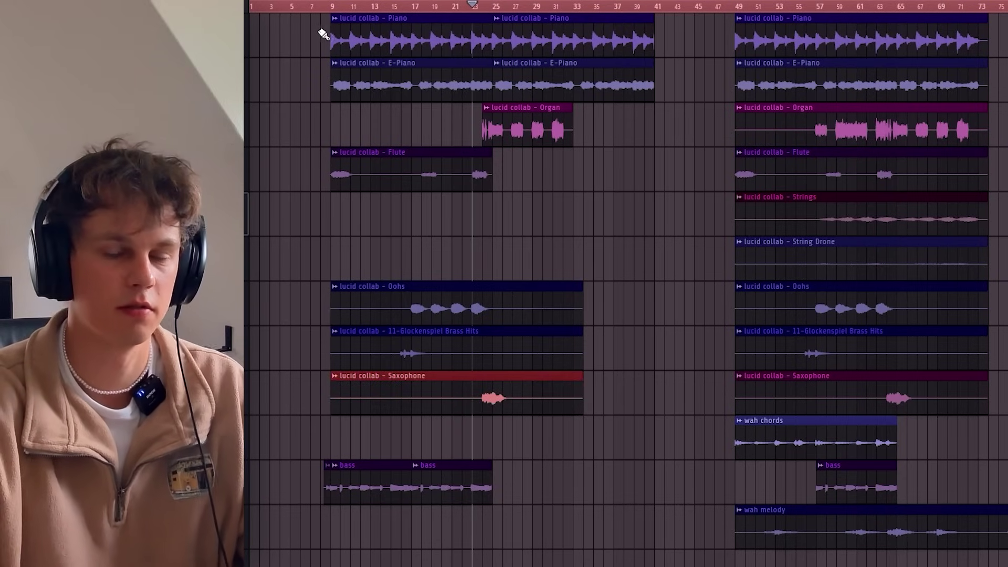
Step: Copy the wah chords clip to bar 25, the Strings and String Drone clips to bar 9, and the Organ clip to bar 33
{"action": "scroll", "coordinate": [682, 191], "scroll_direction": "down", "scroll_amount": 2}
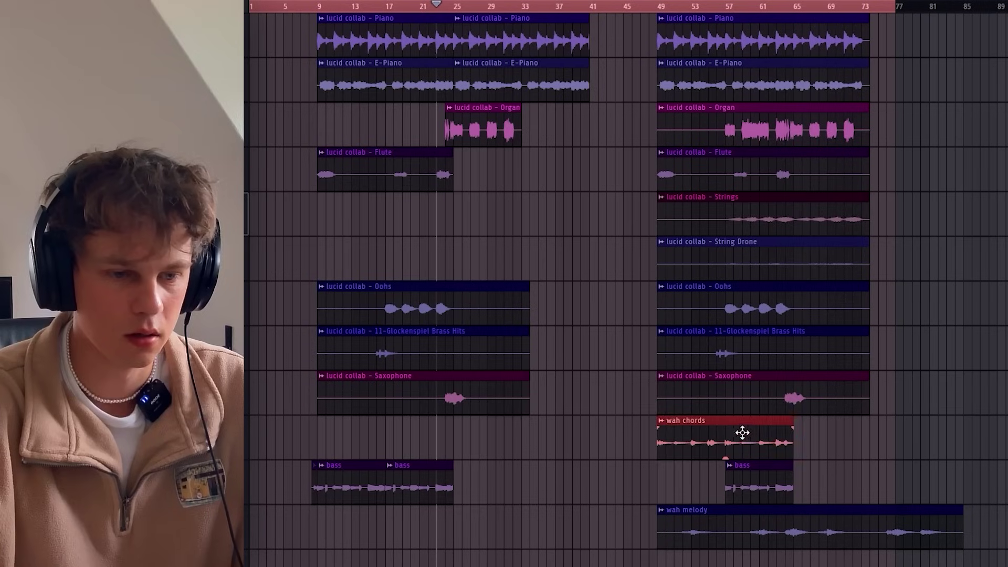
{"action": "left_click_drag", "start_coordinate": [742, 432], "coordinate": [542, 435]}
{"action": "left_click_drag", "start_coordinate": [740, 265], "coordinate": [407, 195]}
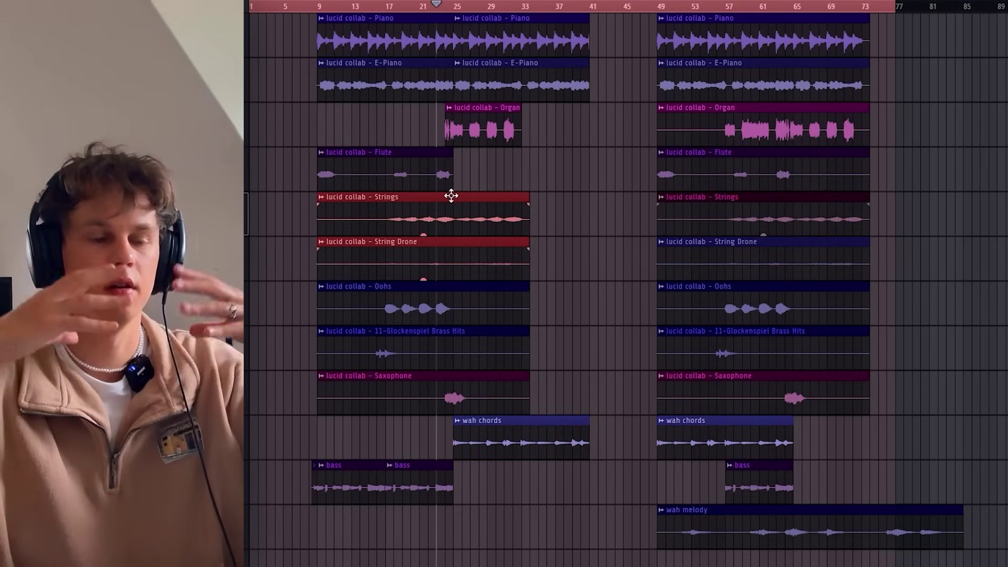
{"action": "left_click", "coordinate": [525, 128]}
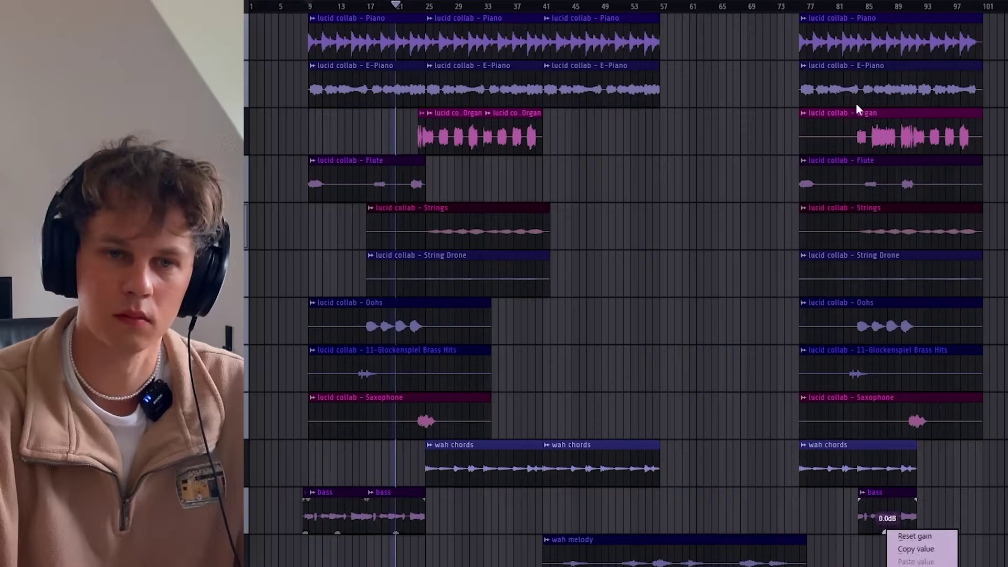
Step: Delete the leftover block of source stem clips that sits after bar 73, including its bass clip
{"action": "left_click_drag", "start_coordinate": [858, 105], "coordinate": [837, 133]}
{"action": "key", "text": "Delete"}
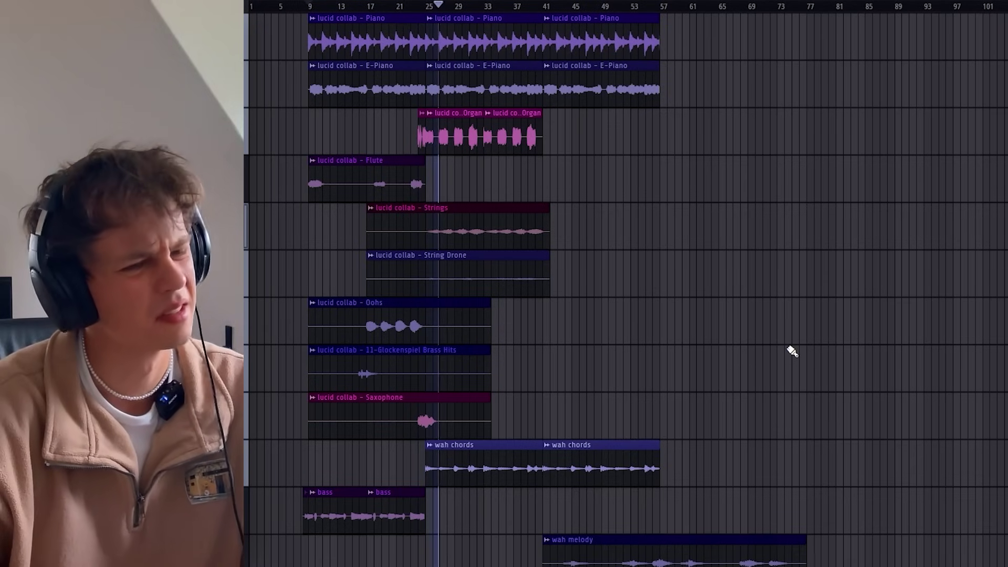
{"action": "left_click", "coordinate": [791, 351]}
{"action": "right_click", "coordinate": [796, 360]}
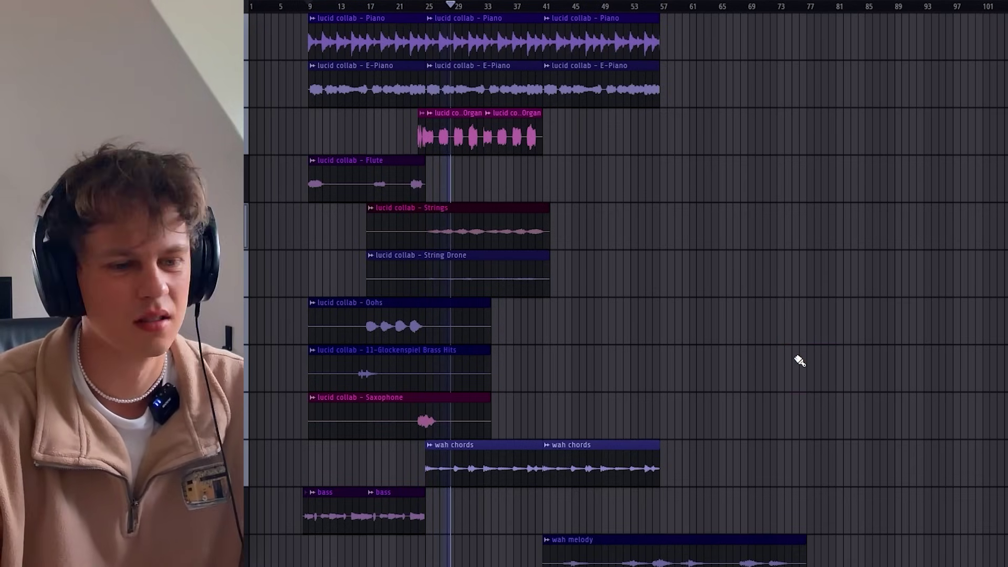
Step: Move the wah melody clip earlier so that it starts at bar 25 together with the wah chords
{"action": "scroll", "coordinate": [797, 358], "scroll_direction": "down", "scroll_amount": 1}
{"action": "scroll", "coordinate": [796, 358], "scroll_direction": "up", "scroll_amount": 1}
{"action": "left_click_drag", "start_coordinate": [317, 552], "coordinate": [582, 373]}
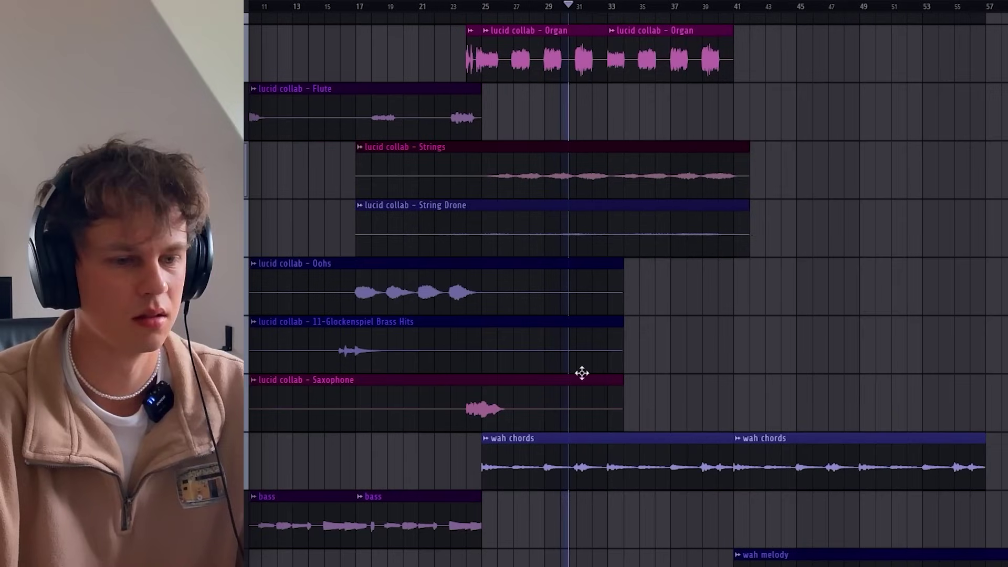
{"action": "right_click", "coordinate": [721, 351]}
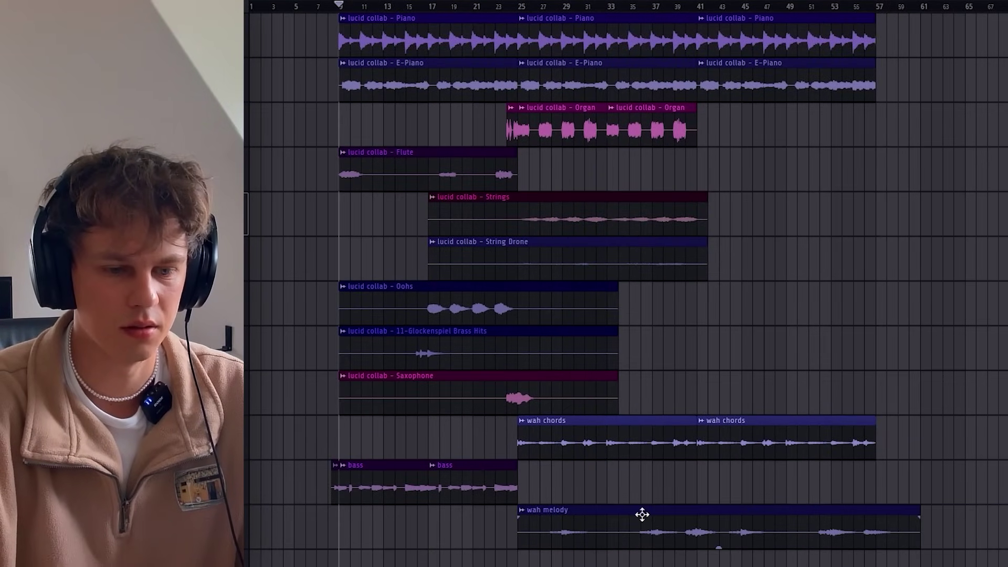
Step: Repeat the bass clips from bar 25 to bar 41, play the section from about bar 27, and clear the selection
{"action": "left_click", "coordinate": [546, 7]}
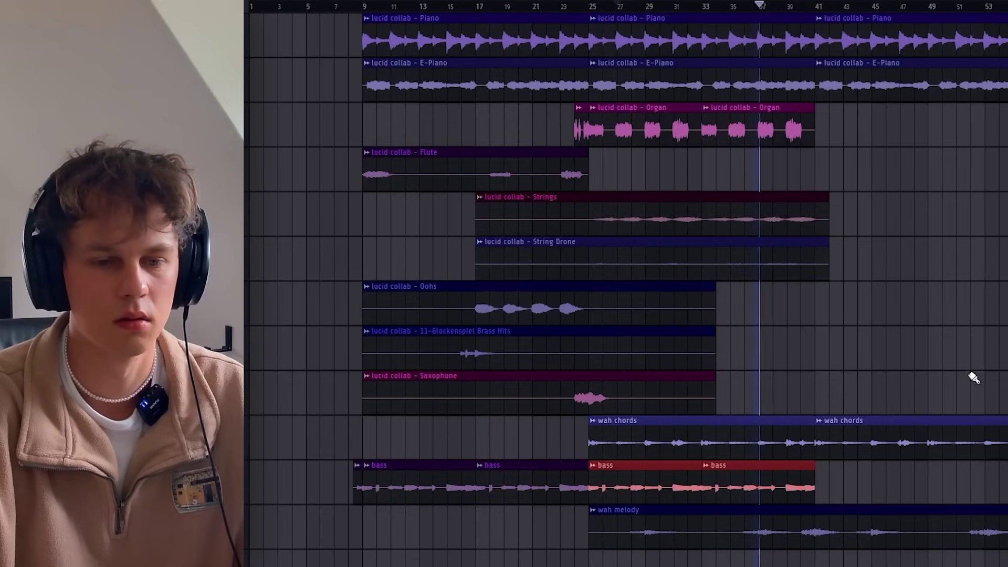
{"action": "left_click", "coordinate": [990, 363], "text": "ctrl"}
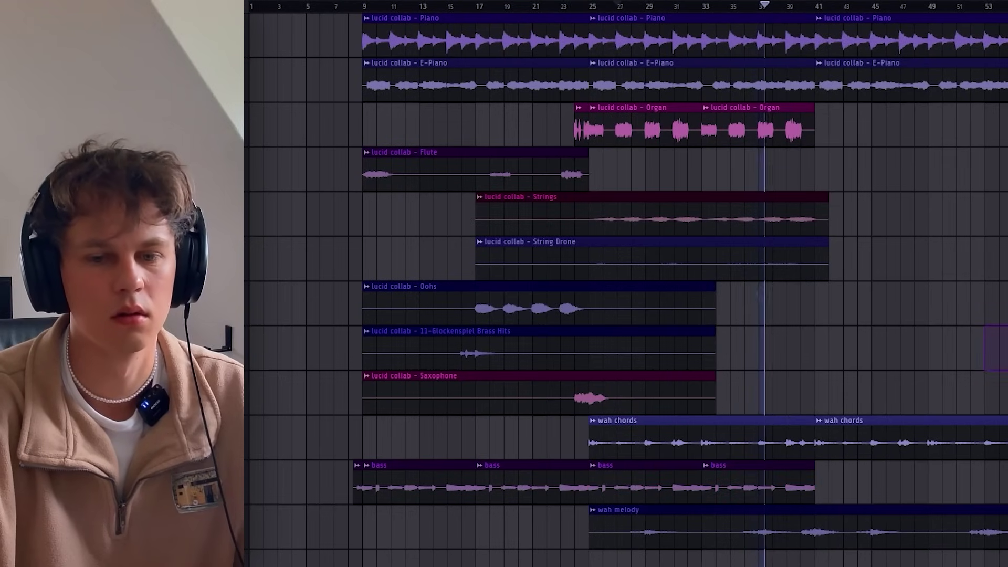
{"action": "left_click", "coordinate": [989, 364], "text": "ctrl"}
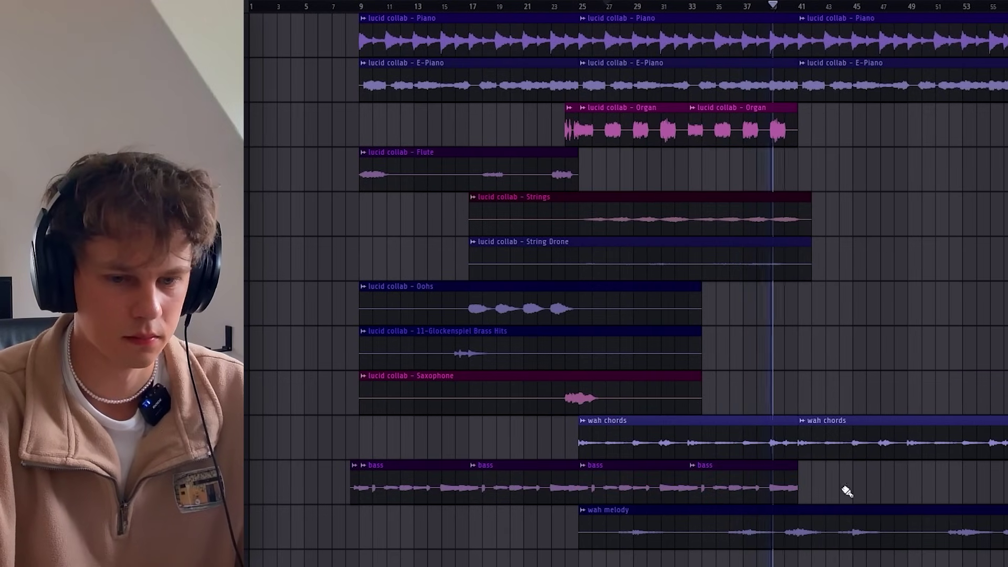
Step: Place a copy of the short bass pickup clip just before bar 41, at the end of the bass part
{"action": "left_click", "coordinate": [355, 491]}
{"action": "left_click", "coordinate": [838, 496]}
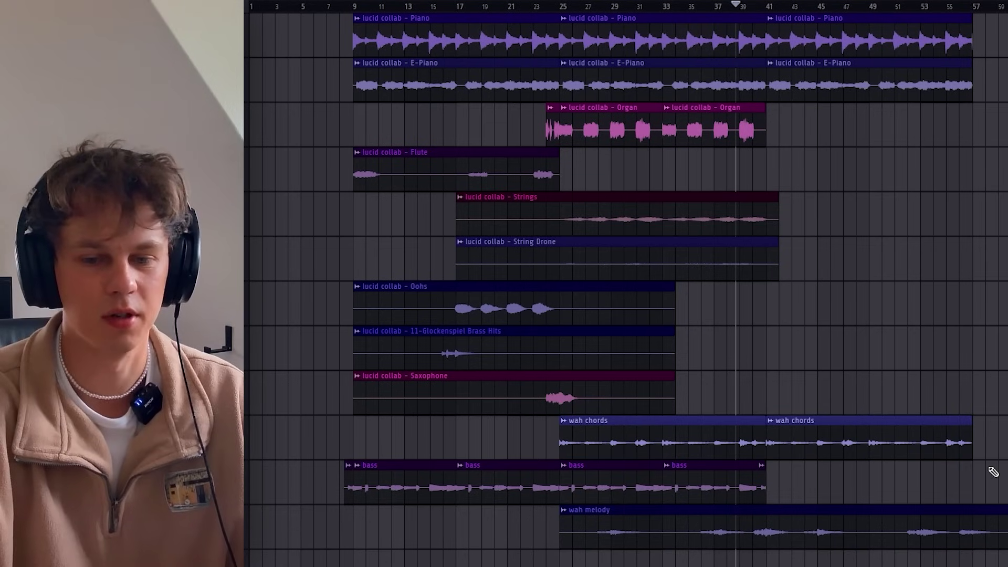
{"action": "scroll", "coordinate": [883, 392], "scroll_direction": "down", "scroll_amount": 1}
{"action": "scroll", "coordinate": [893, 357], "scroll_direction": "up", "scroll_amount": 1}
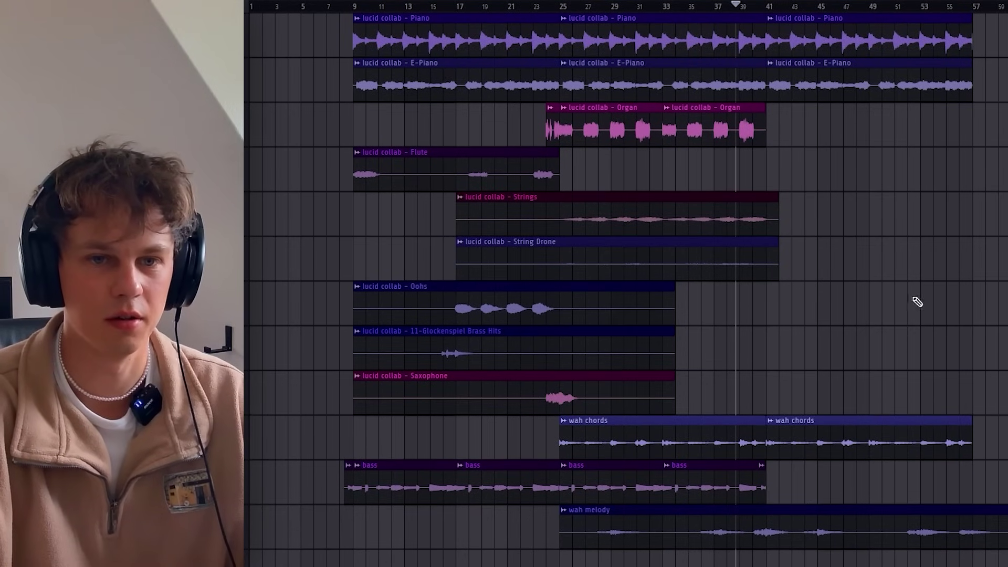
{"action": "left_click", "coordinate": [903, 416]}
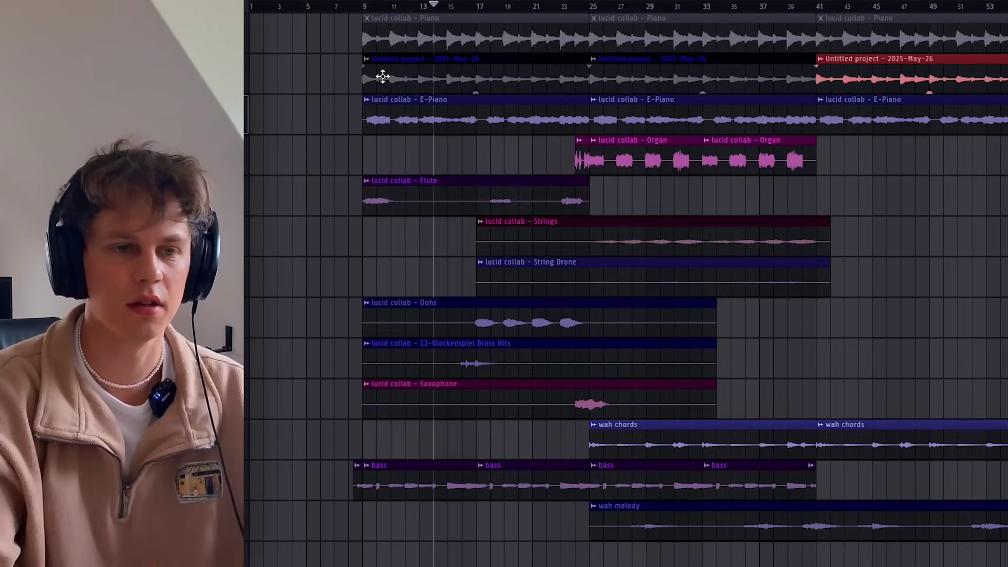
Step: Insert EchoBoy as the first effect on the E-Piano mixer track
{"action": "double_click", "coordinate": [433, 73]}
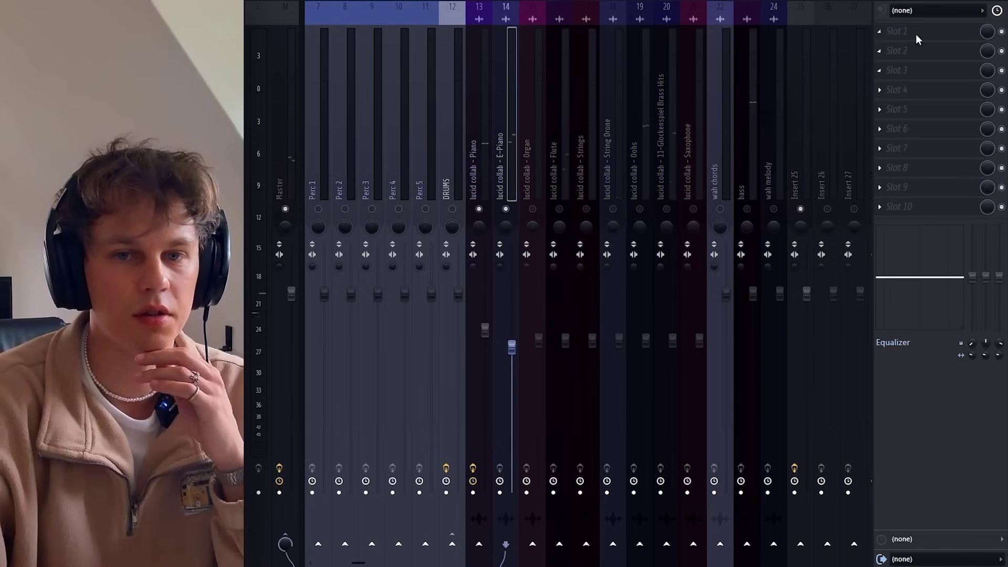
{"action": "left_click", "coordinate": [916, 34]}
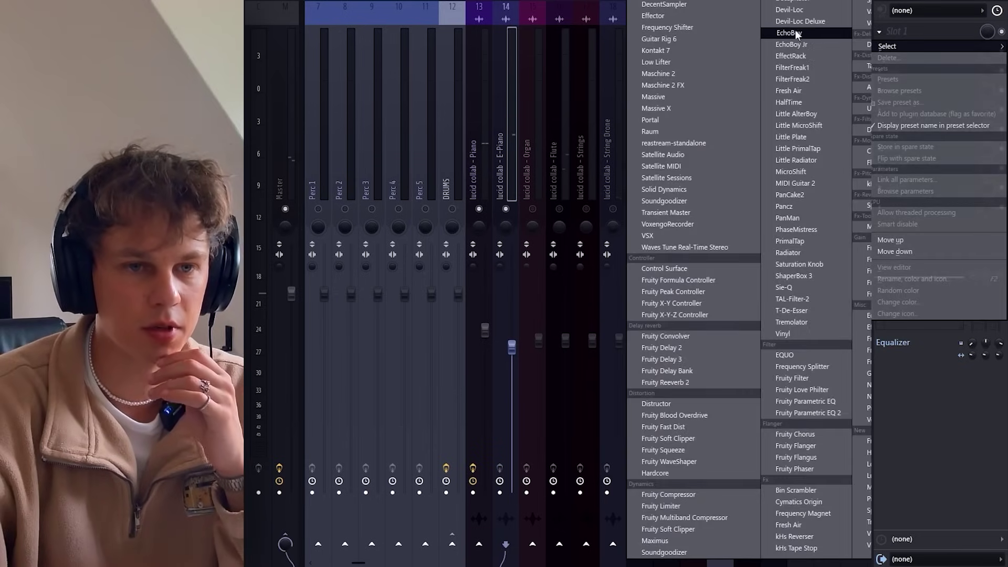
{"action": "left_click", "coordinate": [796, 33]}
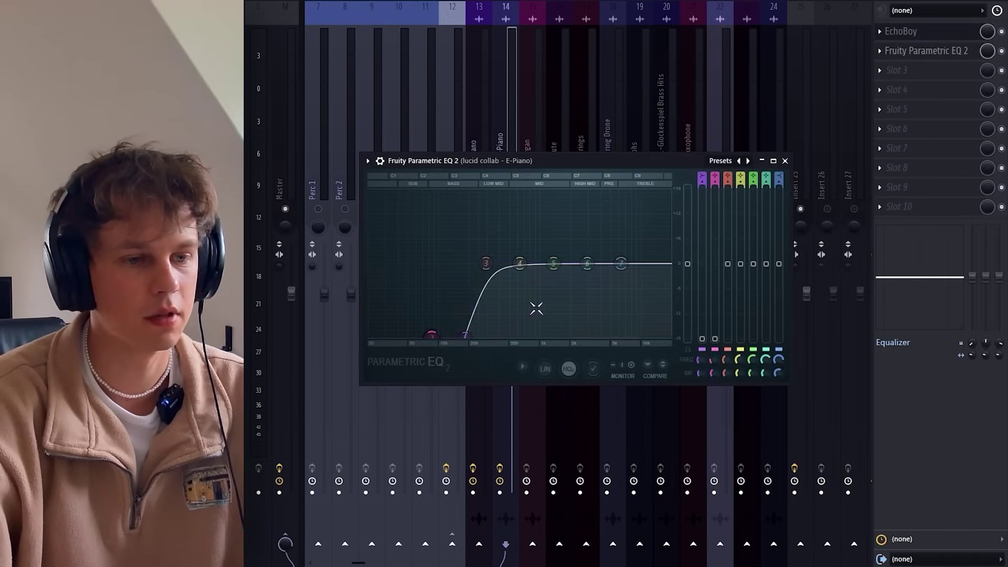
Step: Reduce the E-Piano's highs with band 7 of Fruity Parametric EQ 2 and check its EchoBoy delay during playback
{"action": "left_click_drag", "start_coordinate": [605, 264], "coordinate": [599, 308]}
{"action": "key", "text": "space"}
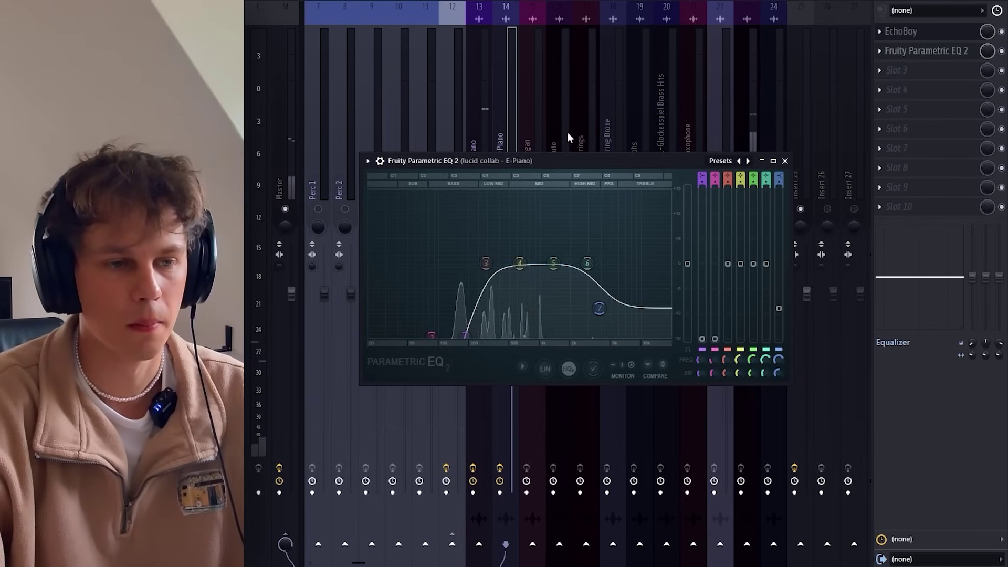
{"action": "left_click_drag", "start_coordinate": [563, 157], "coordinate": [564, 176]}
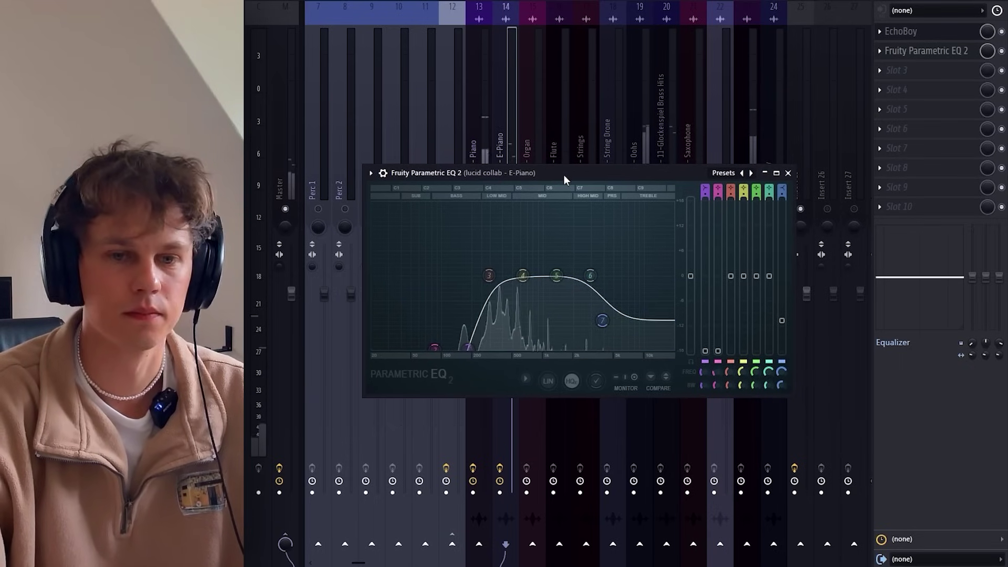
{"action": "left_click", "coordinate": [788, 173]}
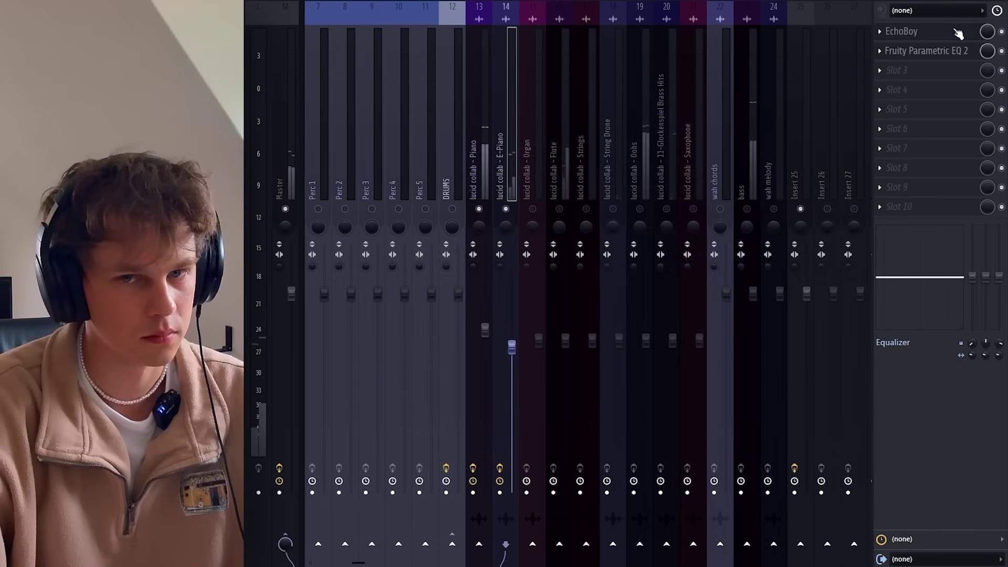
{"action": "left_click", "coordinate": [959, 33]}
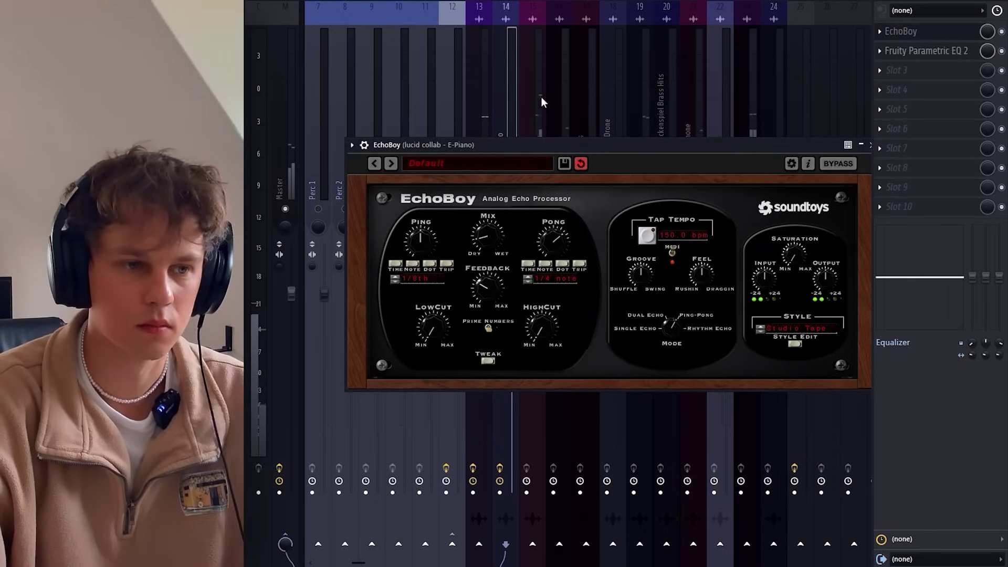
{"action": "key", "text": "Escape"}
Step: Lower the Organ track's mixer level and insert the Raum reverb as its first effect
{"action": "left_click_drag", "start_coordinate": [539, 341], "coordinate": [539, 391]}
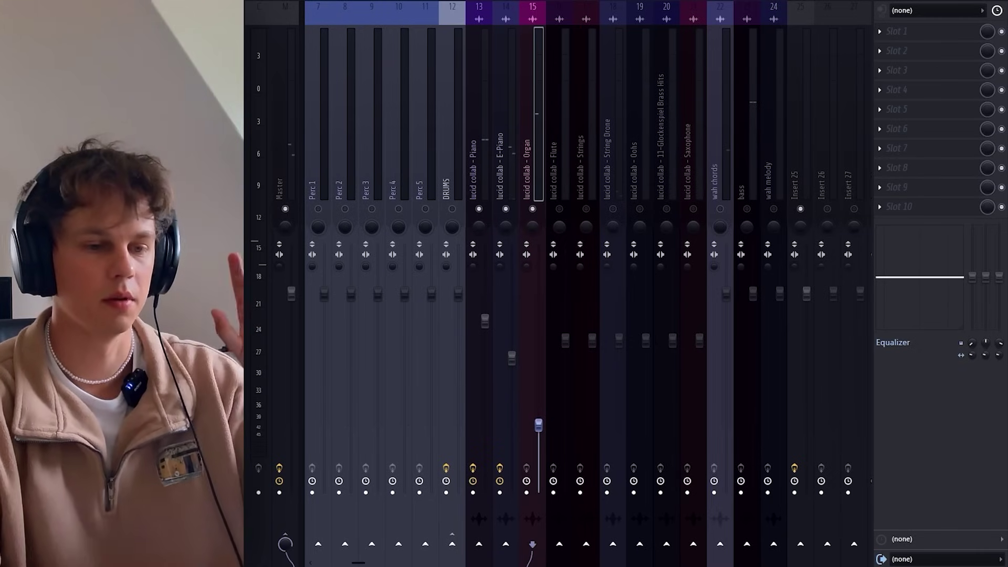
{"action": "left_click", "coordinate": [922, 35]}
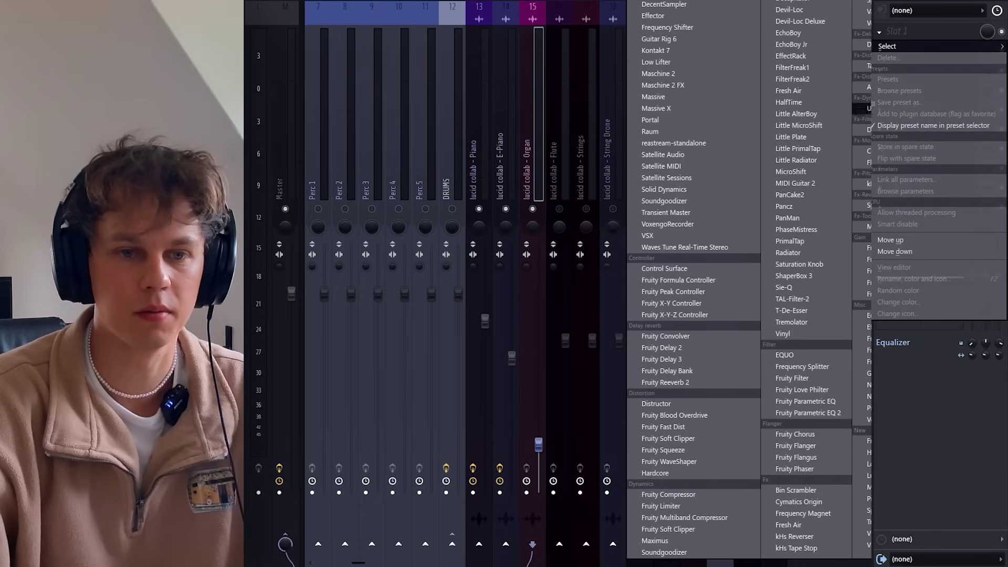
{"action": "left_click", "coordinate": [693, 132]}
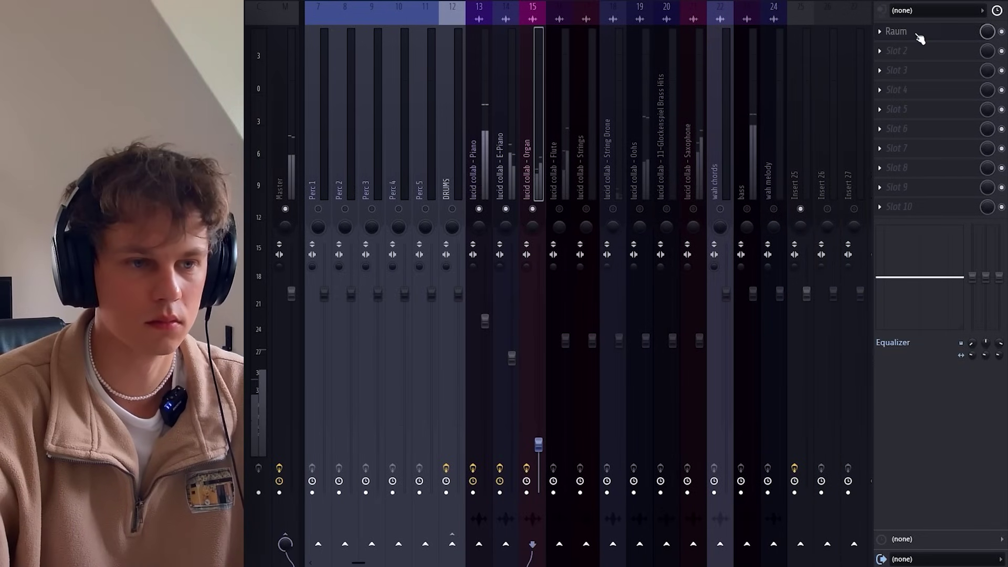
{"action": "left_click_drag", "start_coordinate": [495, 54], "coordinate": [831, 106]}
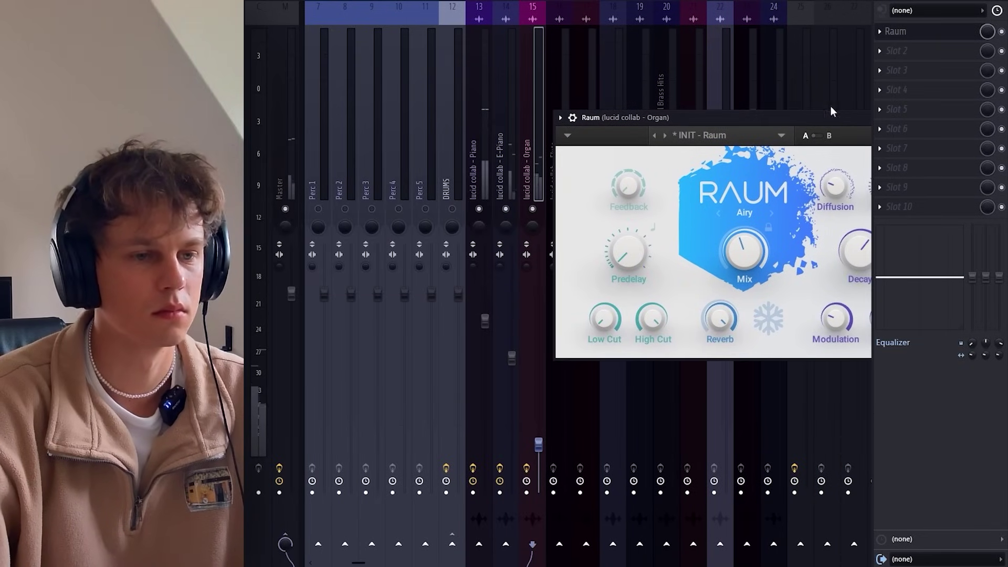
Step: Insert Fruity Parametric EQ 2 as the second effect on the Organ mixer track, after Raum
{"action": "left_click", "coordinate": [896, 50]}
{"action": "left_click", "coordinate": [821, 412]}
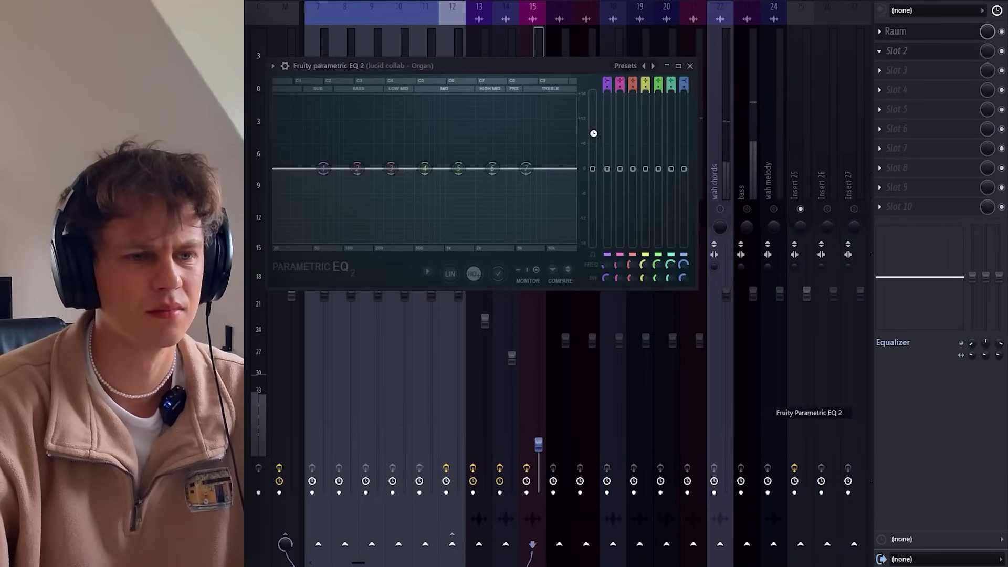
{"action": "key", "text": "F5"}
{"action": "key", "text": "F9"}
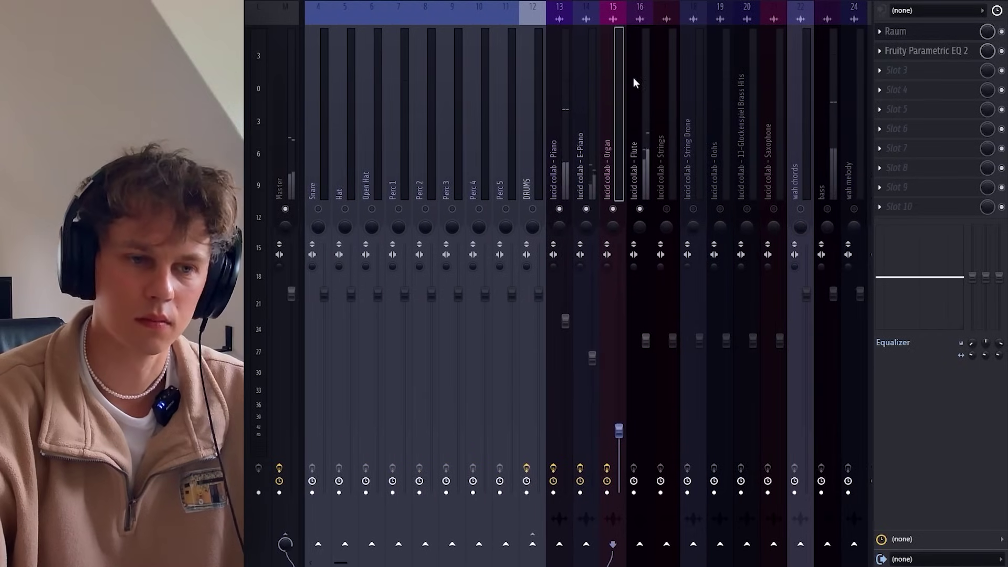
Step: Insert Fruity Parametric EQ 2 as the first effect on the Flute mixer track
{"action": "left_click", "coordinate": [636, 89]}
{"action": "left_click", "coordinate": [939, 38]}
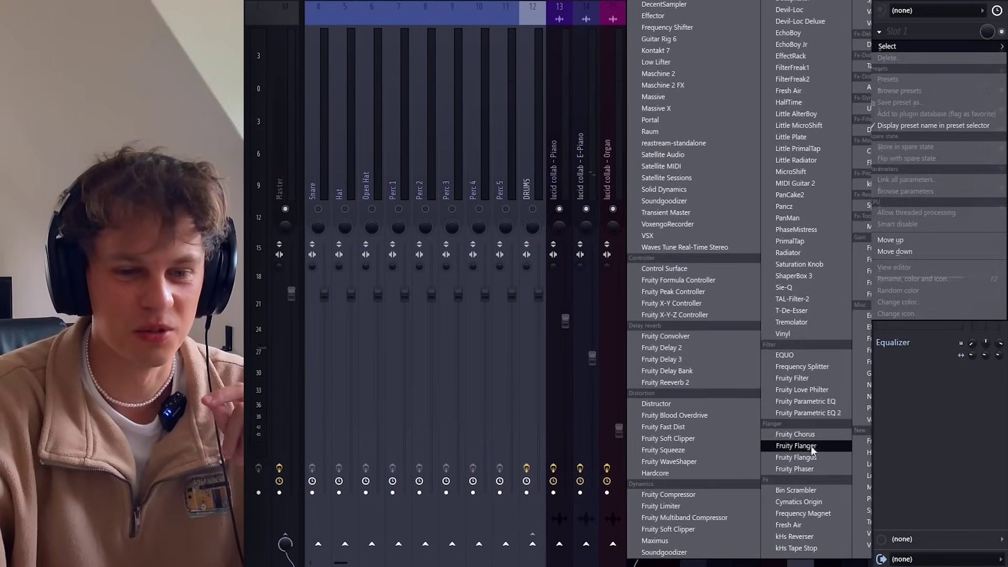
{"action": "left_click", "coordinate": [814, 413]}
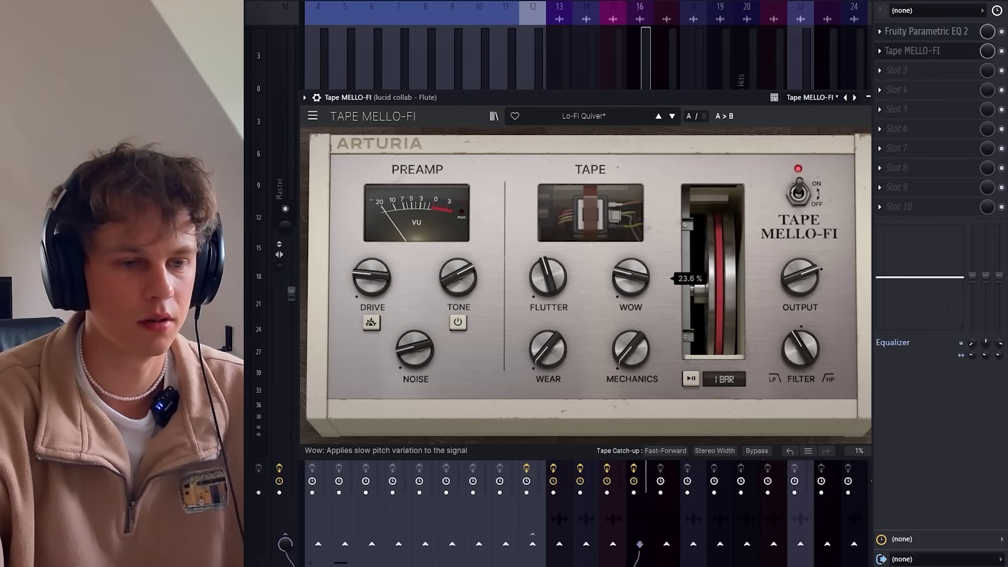
Step: Insert the Little Plate reverb as the Flute's third effect, after Tape MELLO-FI, and reduce its wet mix
{"action": "left_click", "coordinate": [910, 67]}
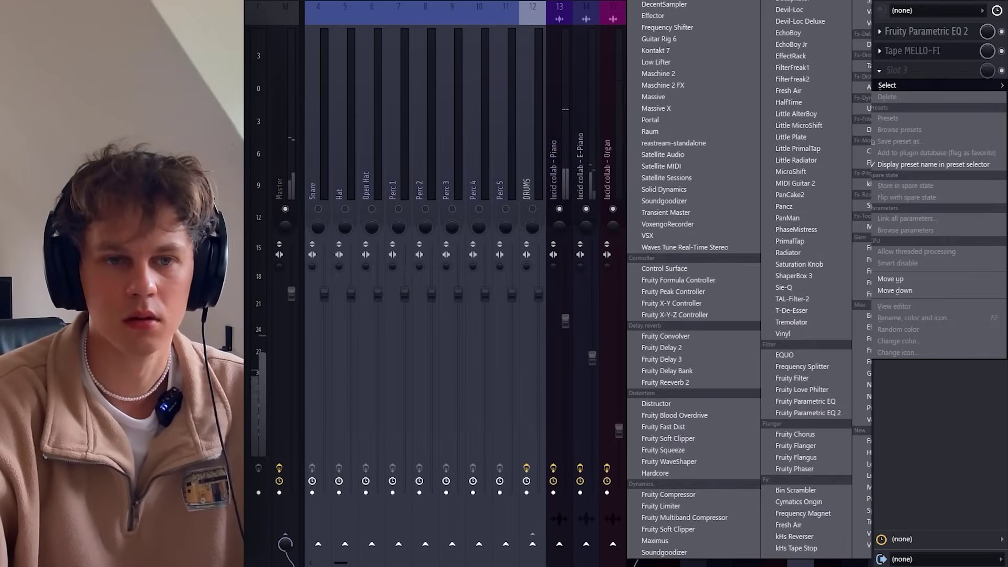
{"action": "left_click", "coordinate": [793, 137]}
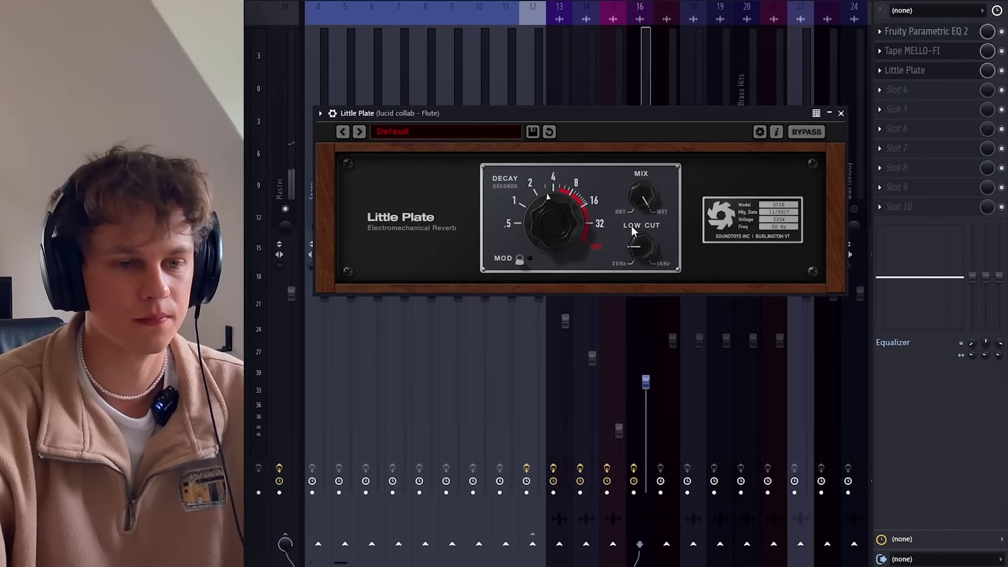
{"action": "scroll", "coordinate": [641, 207], "scroll_direction": "down", "scroll_amount": 3}
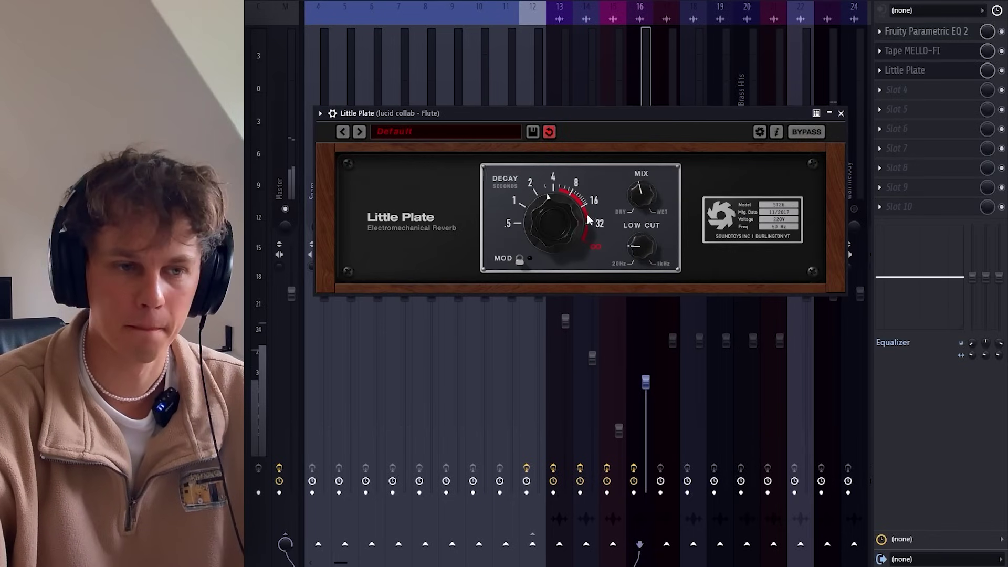
{"action": "left_click", "coordinate": [954, 83]}
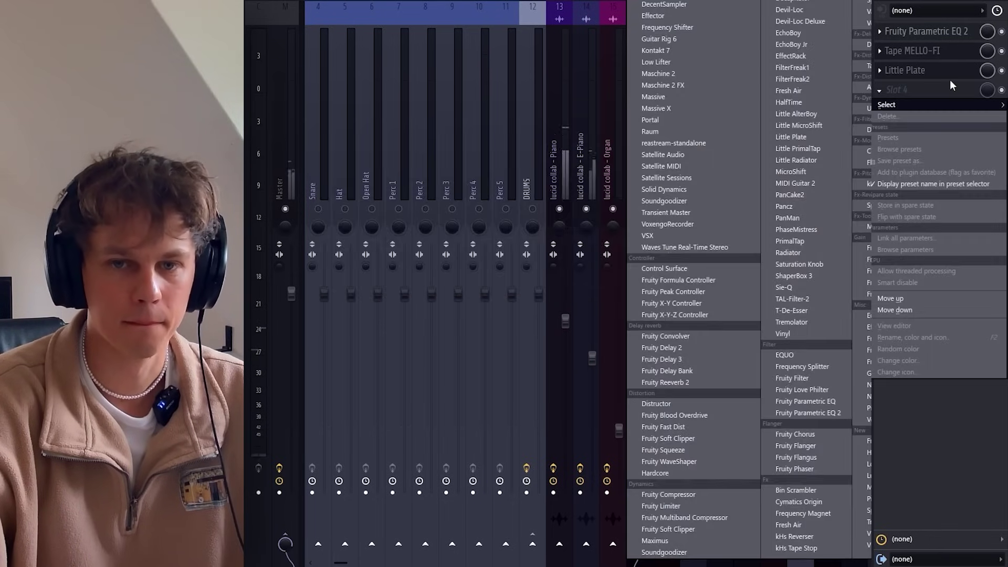
{"action": "left_click", "coordinate": [921, 35]}
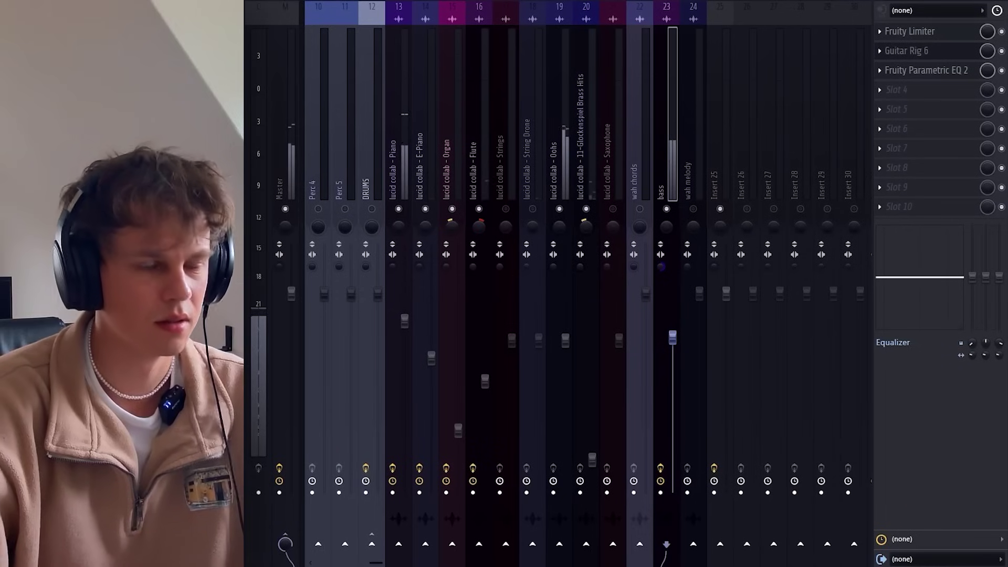
Step: Lower the Oohs track's mixer level and insert kHs Pitch Shifter as its first effect
{"action": "left_click", "coordinate": [541, 107]}
{"action": "left_click", "coordinate": [556, 99]}
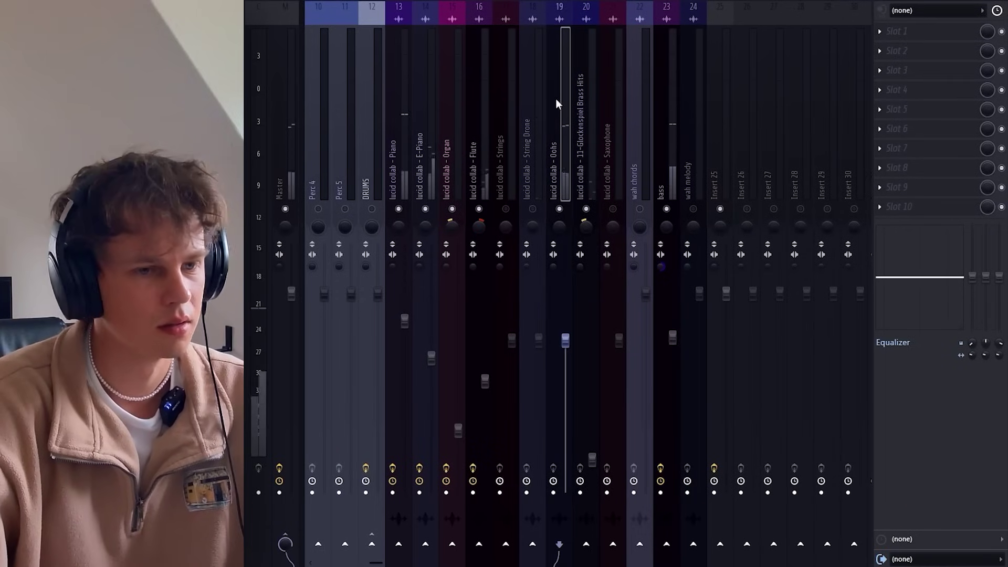
{"action": "left_click_drag", "start_coordinate": [568, 342], "coordinate": [566, 371]}
{"action": "left_click", "coordinate": [911, 39]}
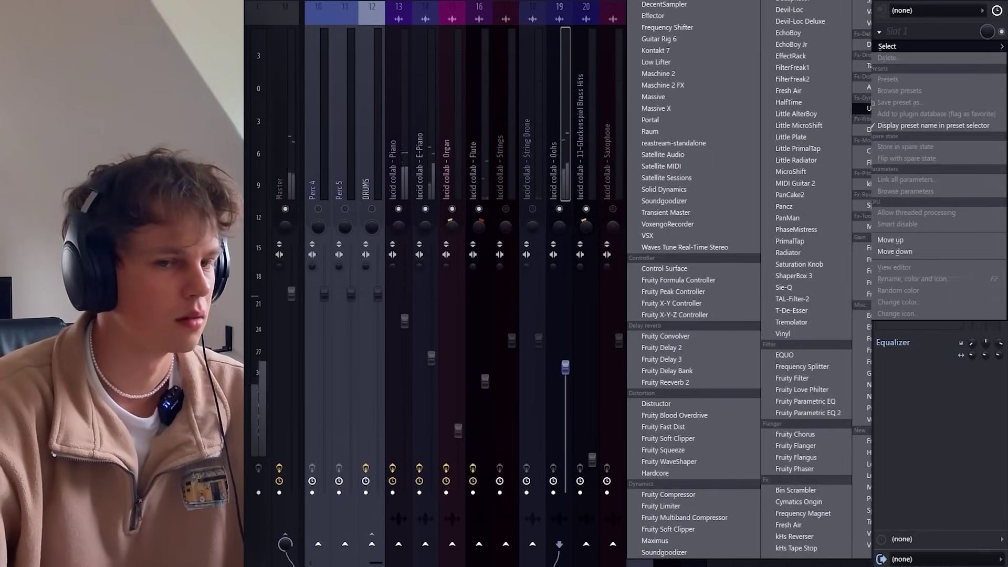
{"action": "left_click", "coordinate": [861, 184]}
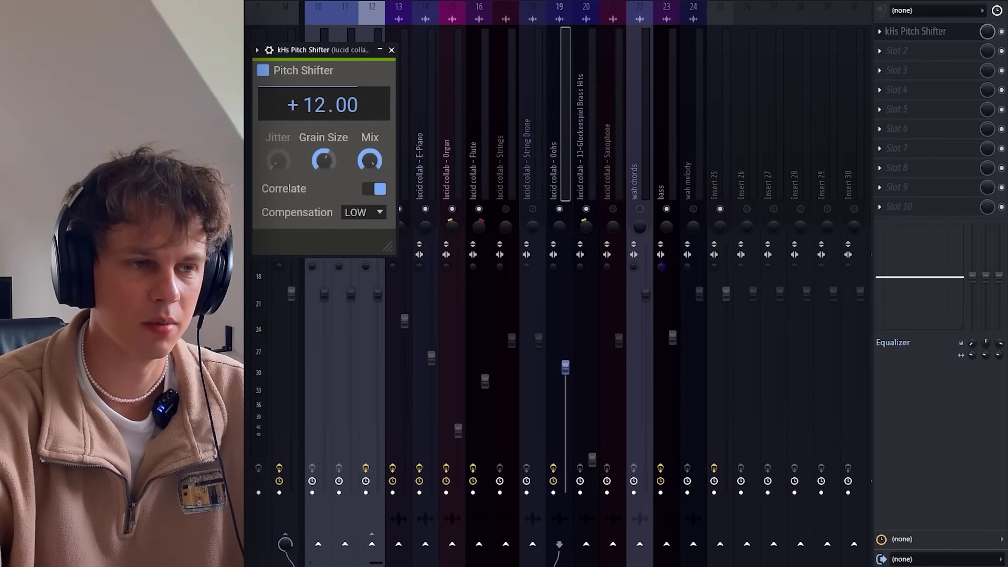
Step: Replace the Pitch Shifter in the Oohs track's first effect slot with Little AlterBoy
{"action": "left_click", "coordinate": [880, 32]}
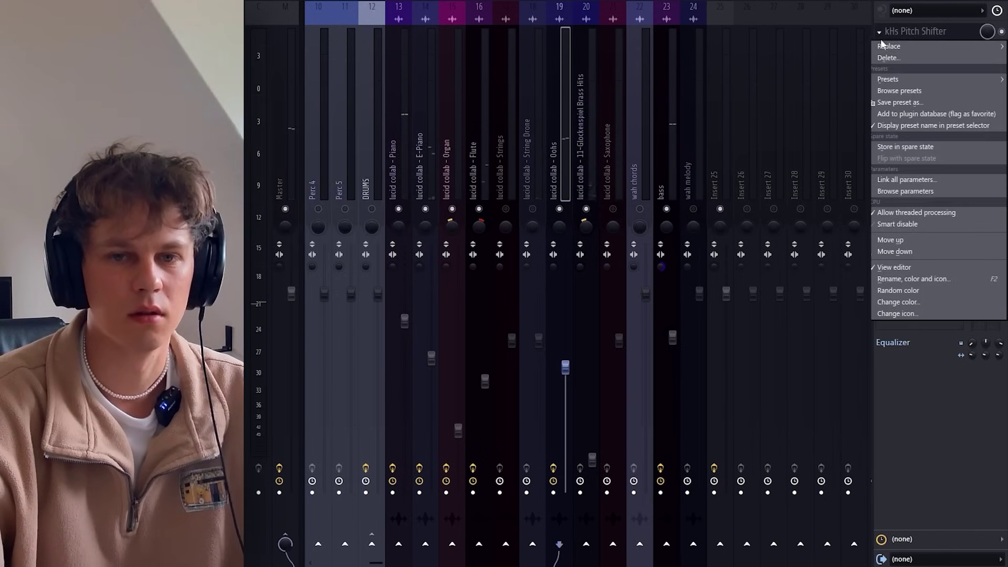
{"action": "mouse_move", "coordinate": [882, 44]}
{"action": "left_click", "coordinate": [825, 114]}
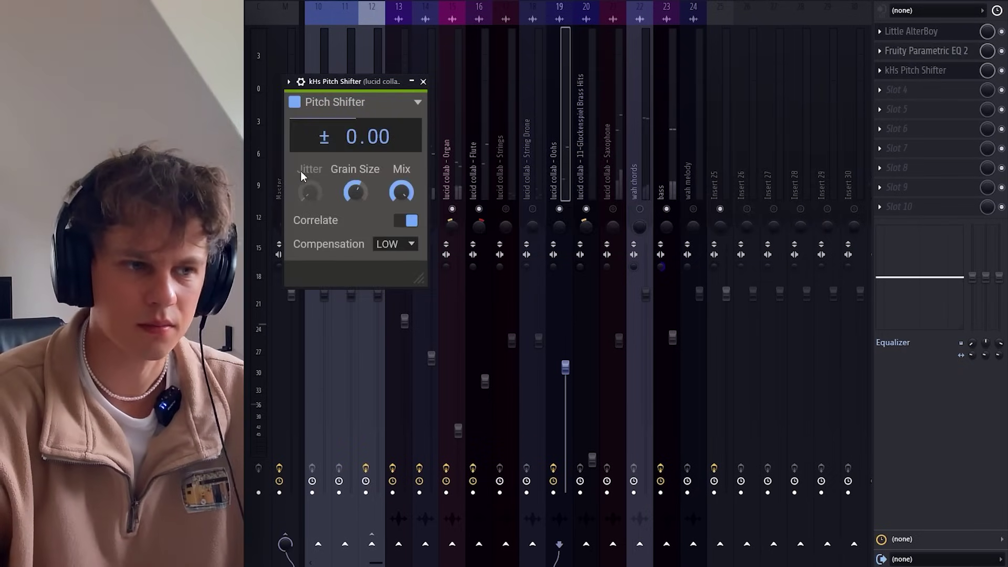
Step: Set the Oohs kHs Pitch Shifter to +12 semitones at about 49% mix and the Oohs clip's time-stretching mode to Stretch Pro
{"action": "left_click_drag", "start_coordinate": [357, 136], "coordinate": [357, 105]}
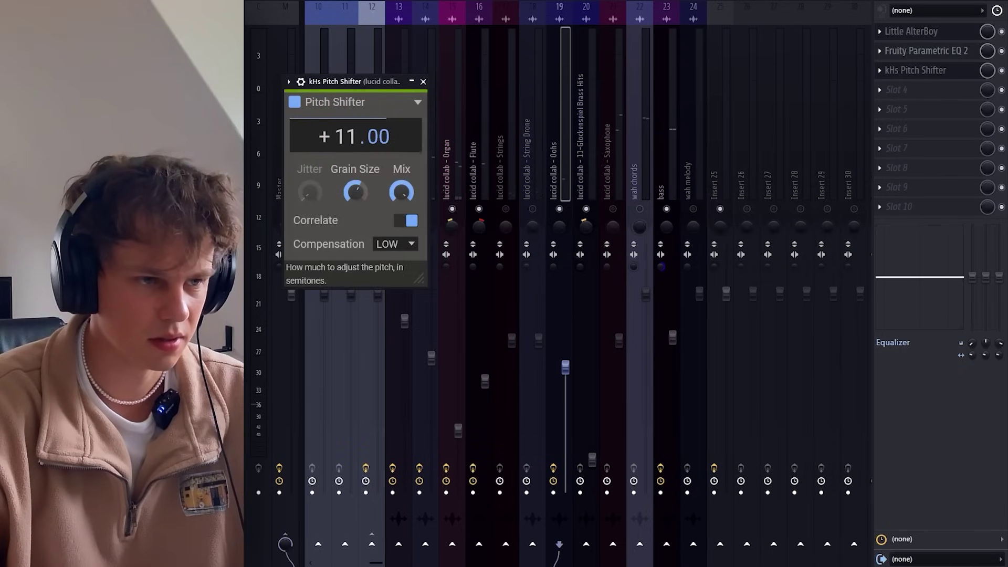
{"action": "left_click_drag", "start_coordinate": [347, 137], "coordinate": [346, 132]}
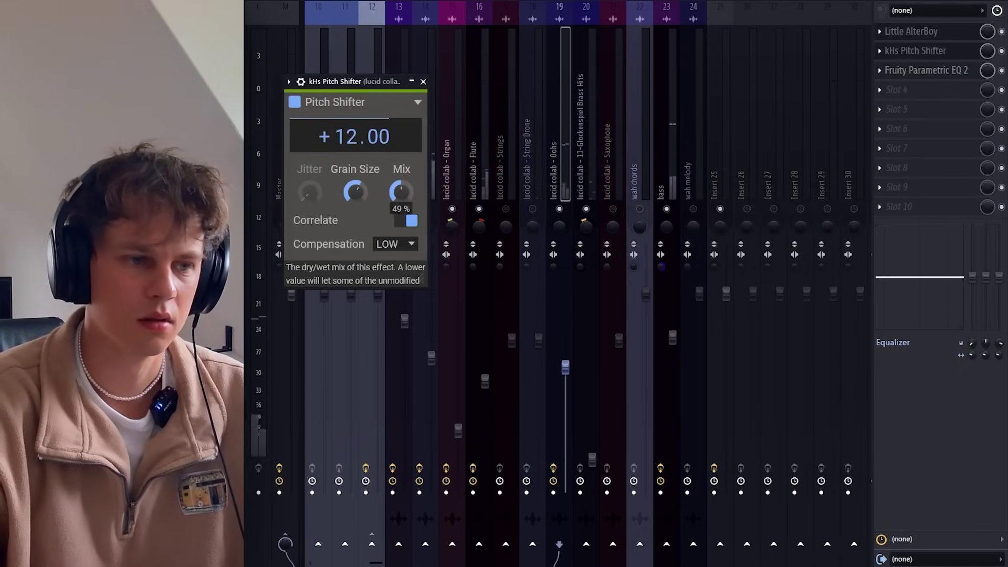
{"action": "left_click_drag", "start_coordinate": [401, 192], "coordinate": [401, 193]}
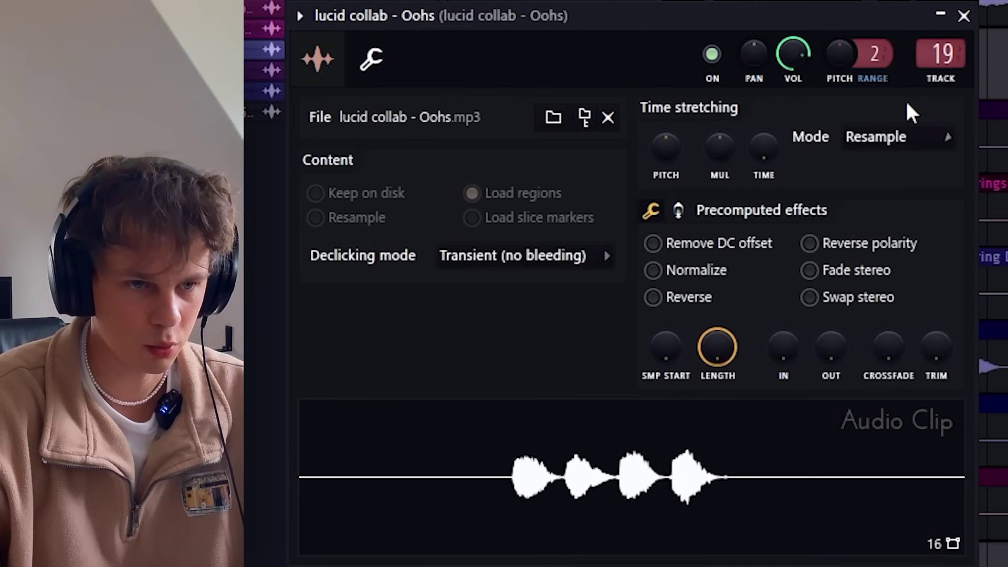
{"action": "left_click", "coordinate": [896, 137]}
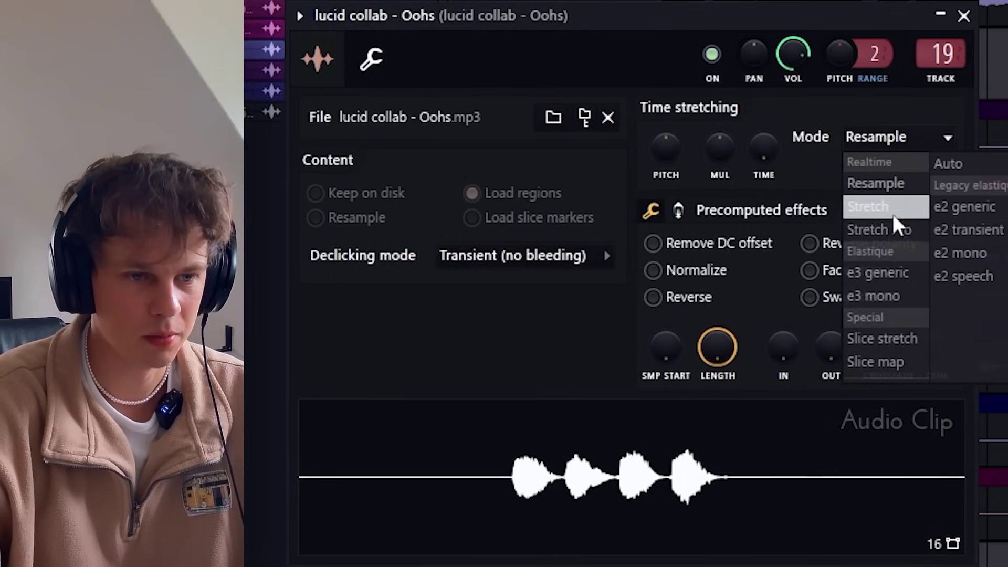
{"action": "left_click", "coordinate": [888, 229]}
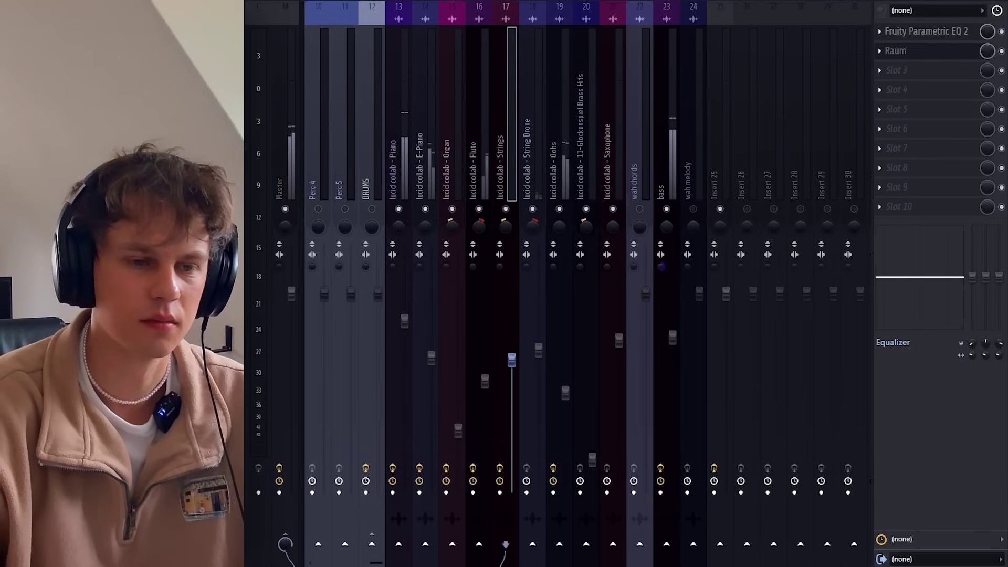
Step: Insert Fruity Parametric EQ 2 as the first effect on the Saxophone track and lower the wah chords track's level
{"action": "left_click", "coordinate": [614, 118]}
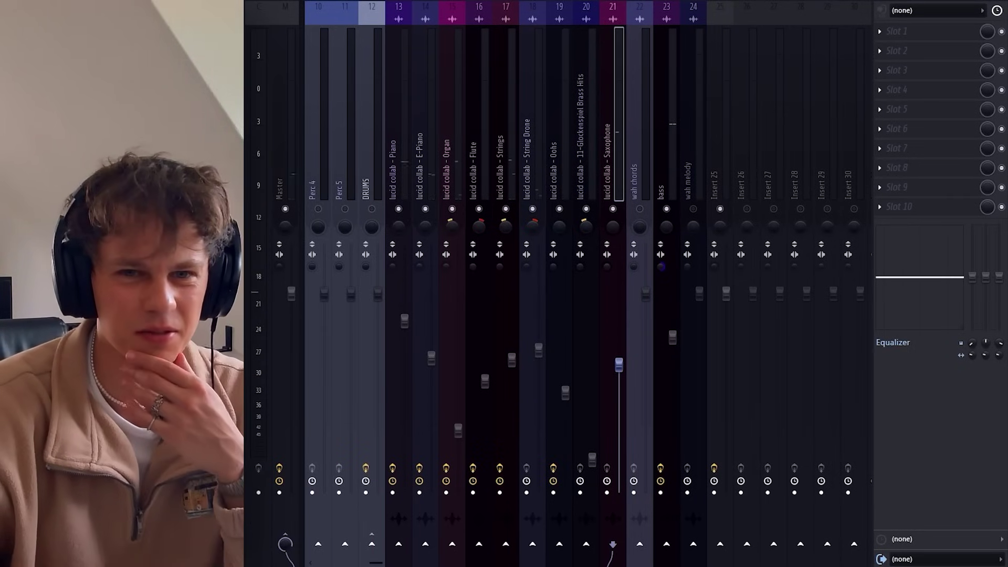
{"action": "left_click", "coordinate": [895, 33]}
{"action": "mouse_move", "coordinate": [887, 46]}
{"action": "left_click", "coordinate": [807, 415]}
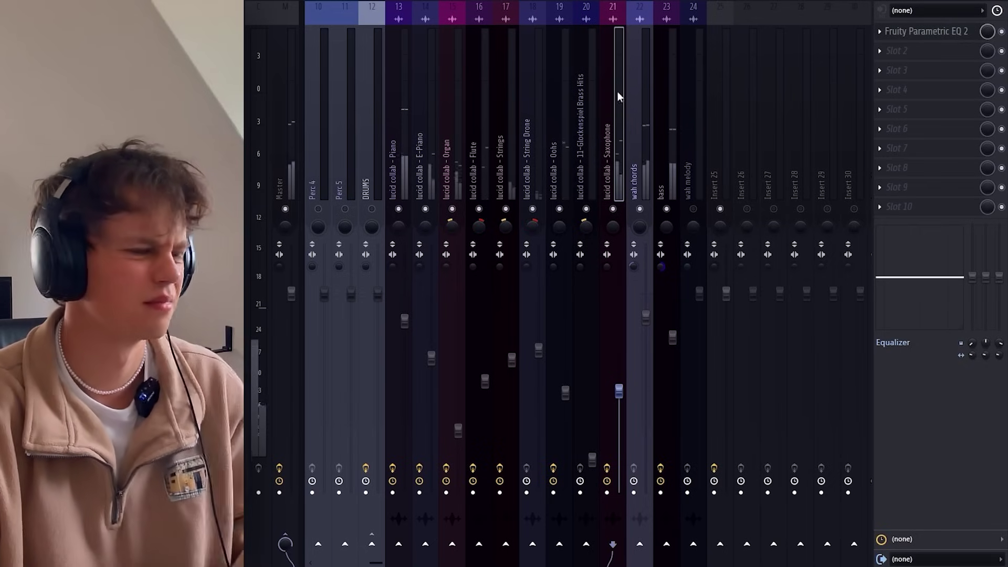
{"action": "left_click", "coordinate": [646, 315]}
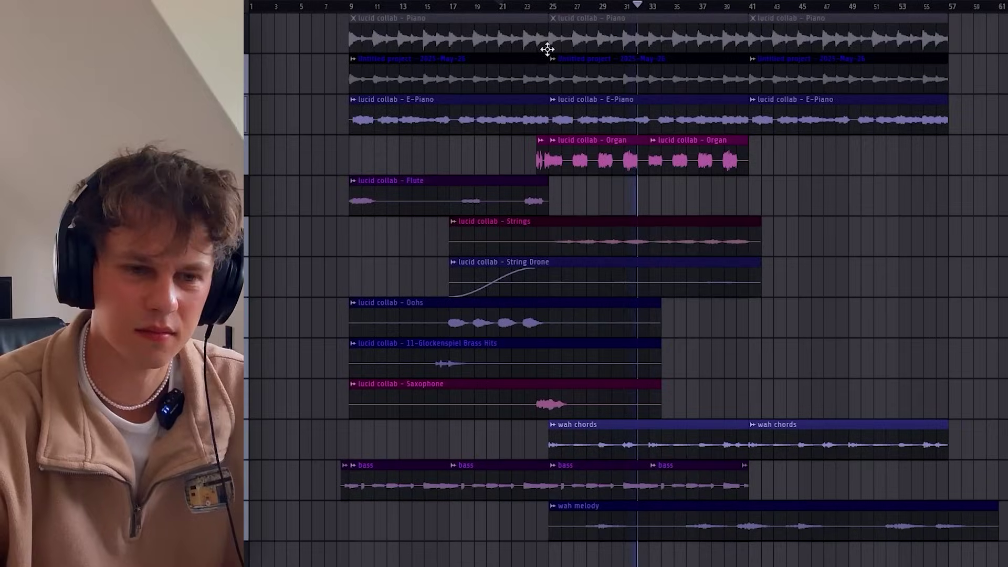
Step: Cut bar 40 out of the E-Piano and Untitled project audio clips, leaving a one-bar gap before bar 41
{"action": "left_click_drag", "start_coordinate": [585, 557], "coordinate": [769, 141]}
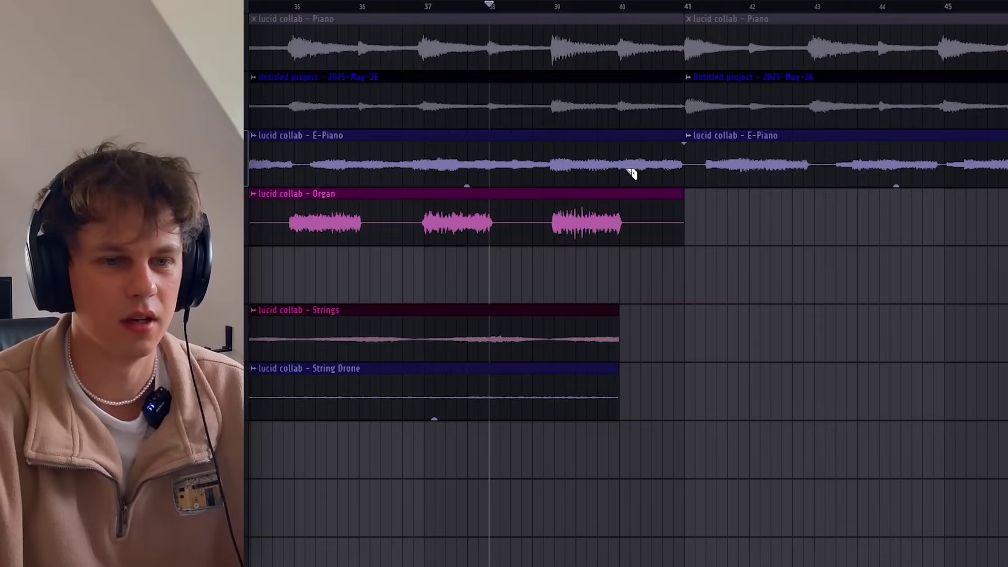
{"action": "left_click", "coordinate": [631, 171]}
{"action": "right_click", "coordinate": [660, 172]}
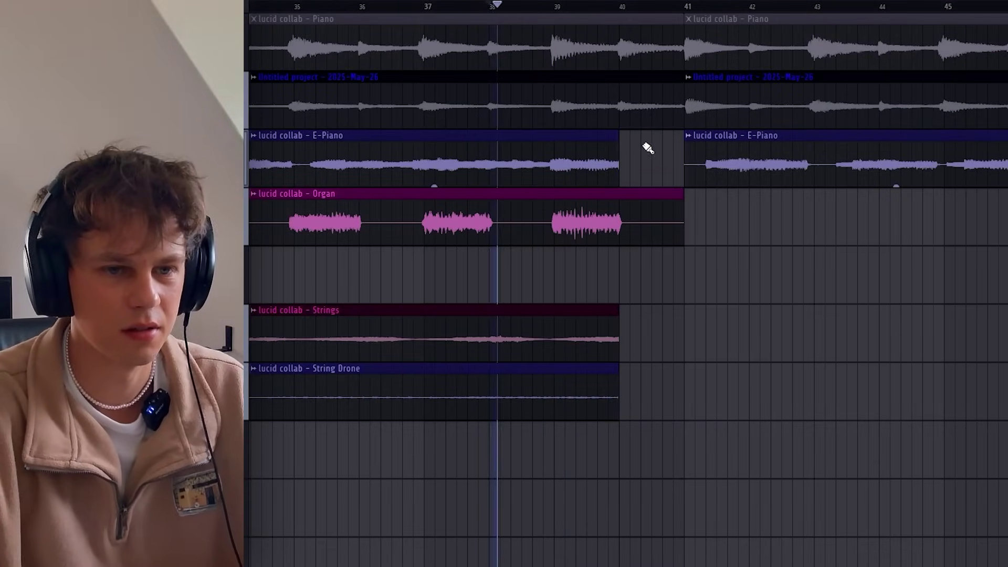
{"action": "left_click_drag", "start_coordinate": [632, 110], "coordinate": [625, 107]}
{"action": "right_click", "coordinate": [641, 110]}
Step: Make the short bass pickup clip just before bar 9 a separate, unique clip
{"action": "scroll", "coordinate": [722, 237], "scroll_direction": "down", "scroll_amount": 4}
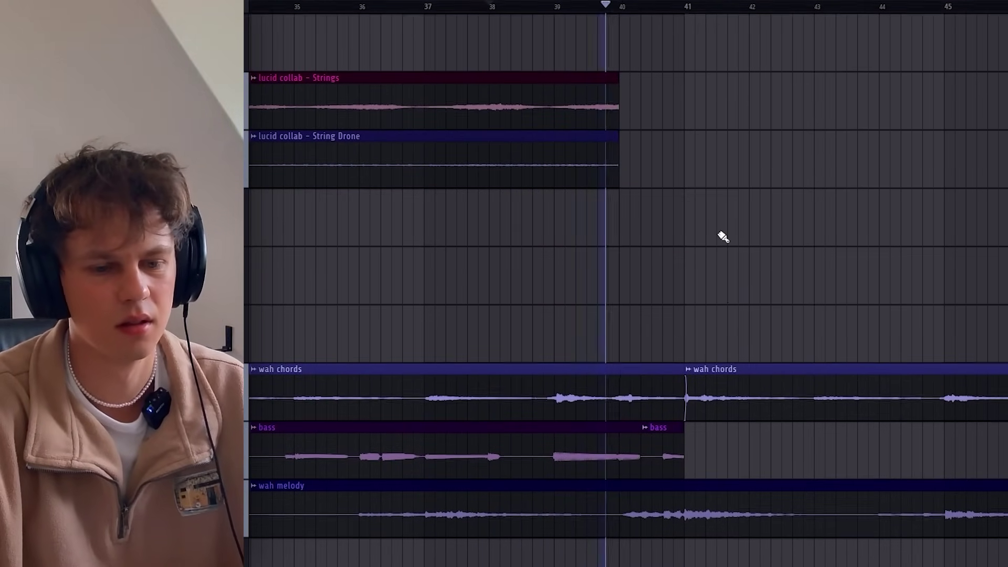
{"action": "scroll", "coordinate": [723, 236], "scroll_direction": "down", "scroll_amount": 2}
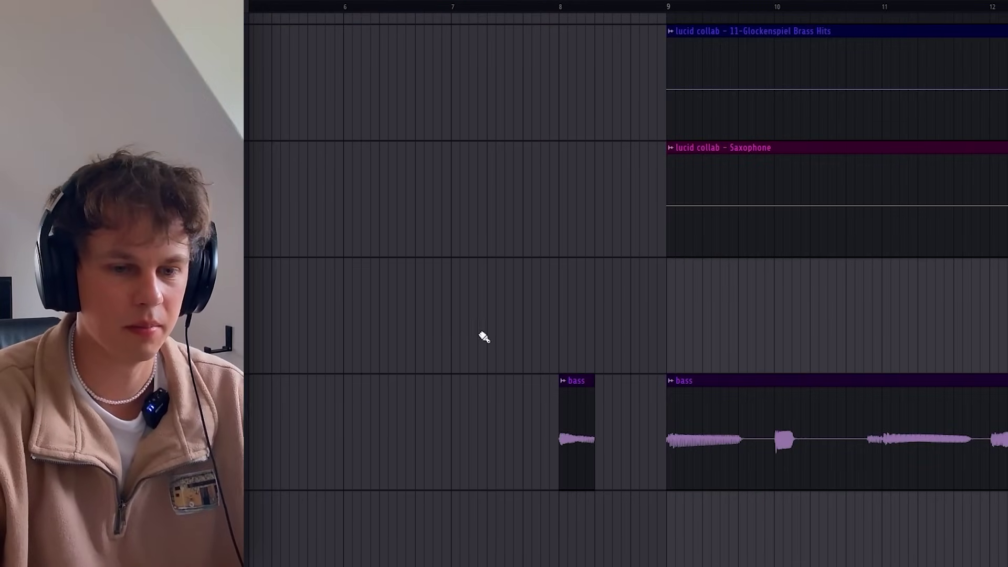
{"action": "double_click", "coordinate": [573, 400]}
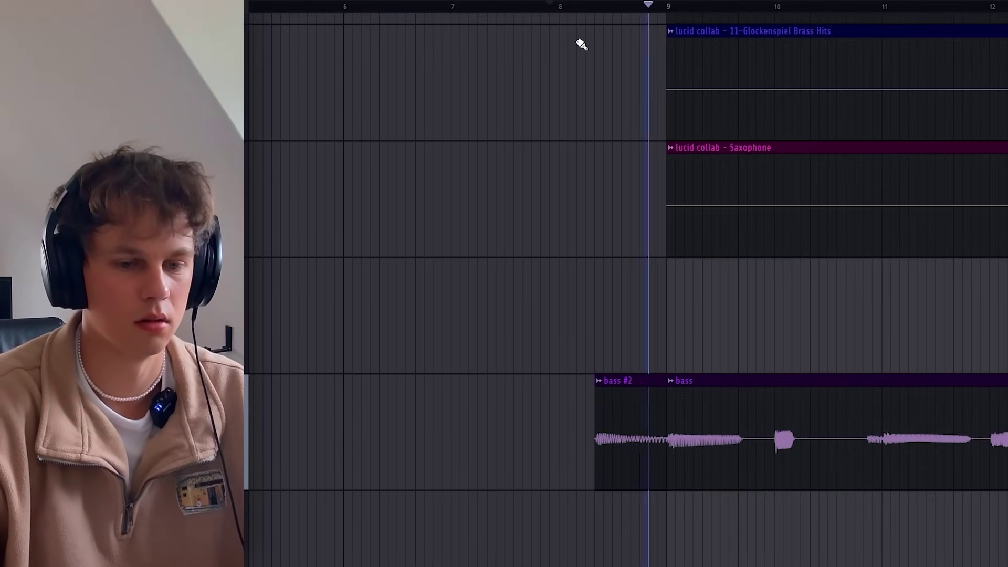
Step: Slice the chimes effect clip at bar 10, delete its tail, and open the remaining clip's settings
{"action": "left_click_drag", "start_coordinate": [515, 565], "coordinate": [869, 210]}
{"action": "scroll", "coordinate": [758, 184], "scroll_direction": "down", "scroll_amount": 4}
{"action": "right_click", "coordinate": [490, 514], "text": "ctrl"}
{"action": "right_click", "coordinate": [491, 512], "text": "ctrl"}
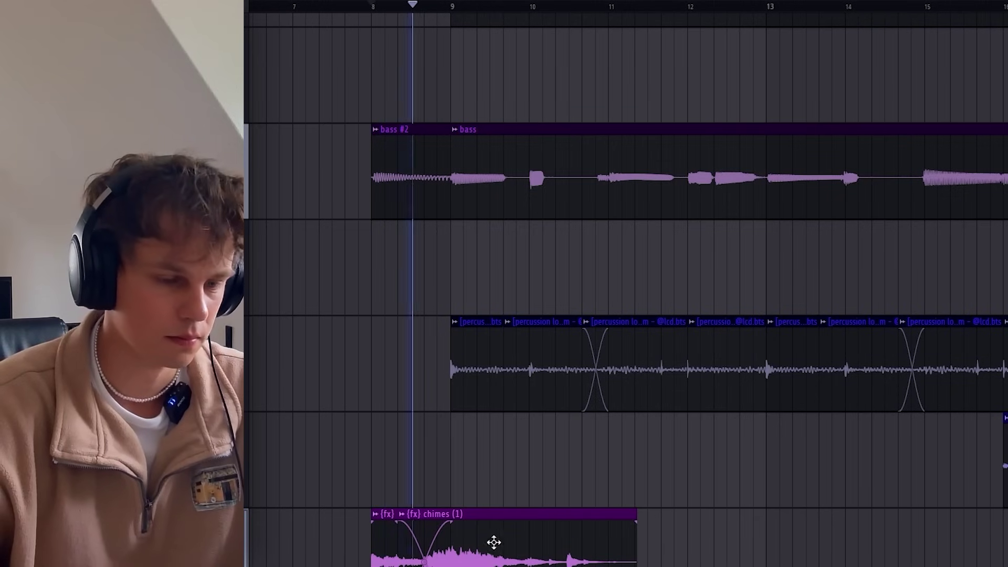
{"action": "left_click", "coordinate": [528, 543]}
{"action": "right_click", "coordinate": [558, 534]}
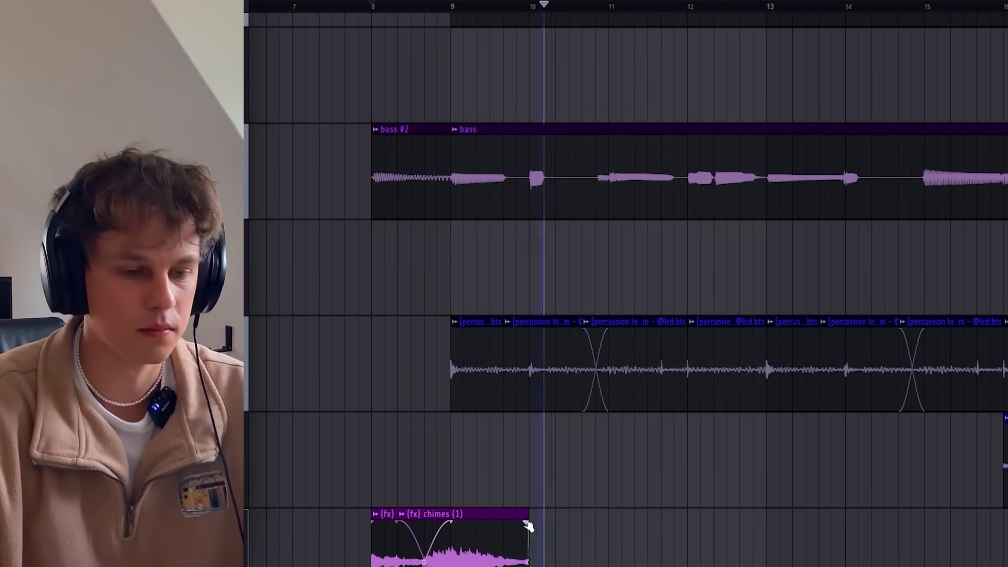
{"action": "double_click", "coordinate": [496, 514]}
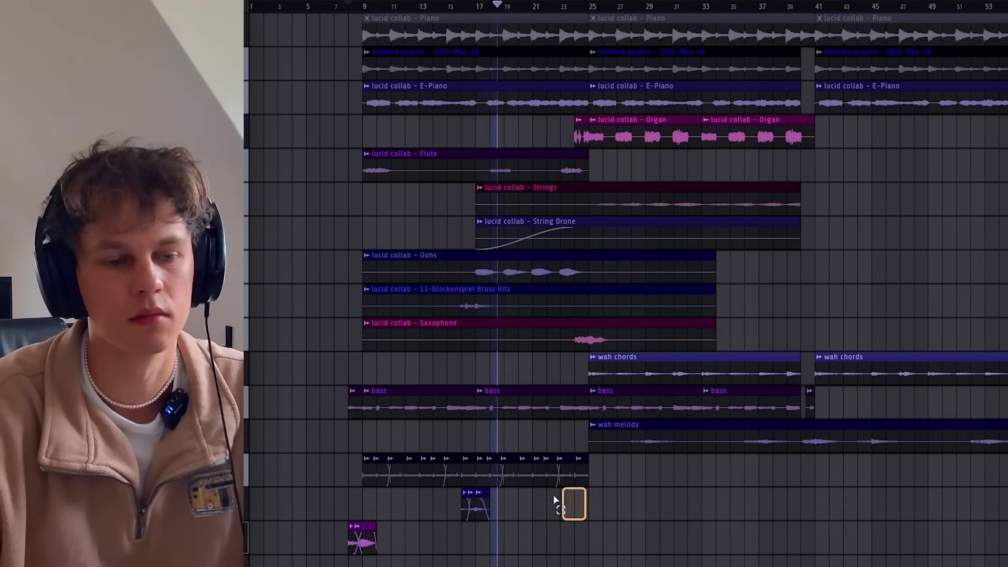
Step: Place a copy of the short percussion fill from bar 16 at bar 24
{"action": "left_click_drag", "start_coordinate": [554, 496], "coordinate": [379, 499]}
{"action": "left_click_drag", "start_coordinate": [408, 501], "coordinate": [493, 494]}
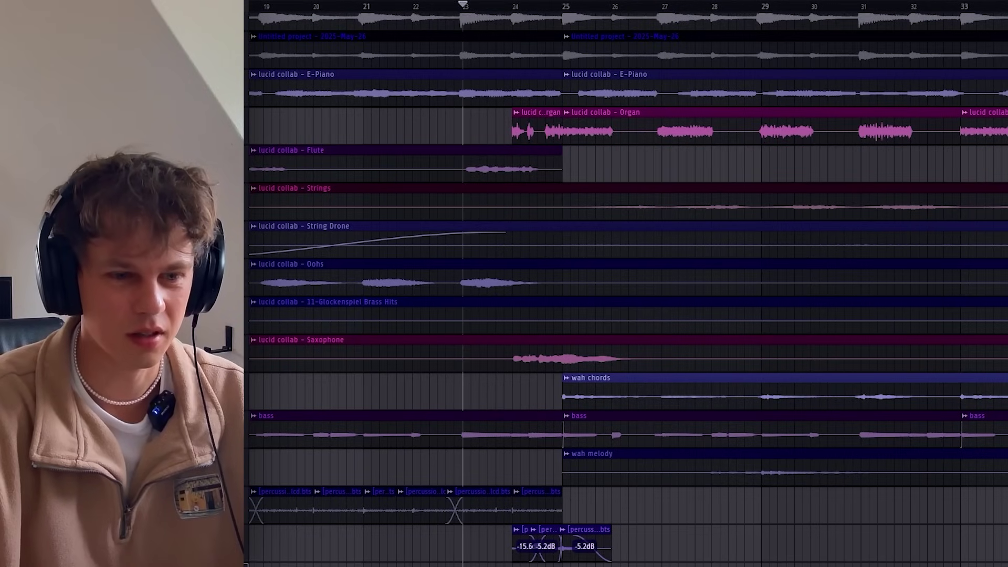
Step: Cut bar 24 out of the Untitled project and E-Piano audio clips, leaving a one-bar gap before bar 25
{"action": "scroll", "coordinate": [533, 524], "scroll_direction": "up", "scroll_amount": 5}
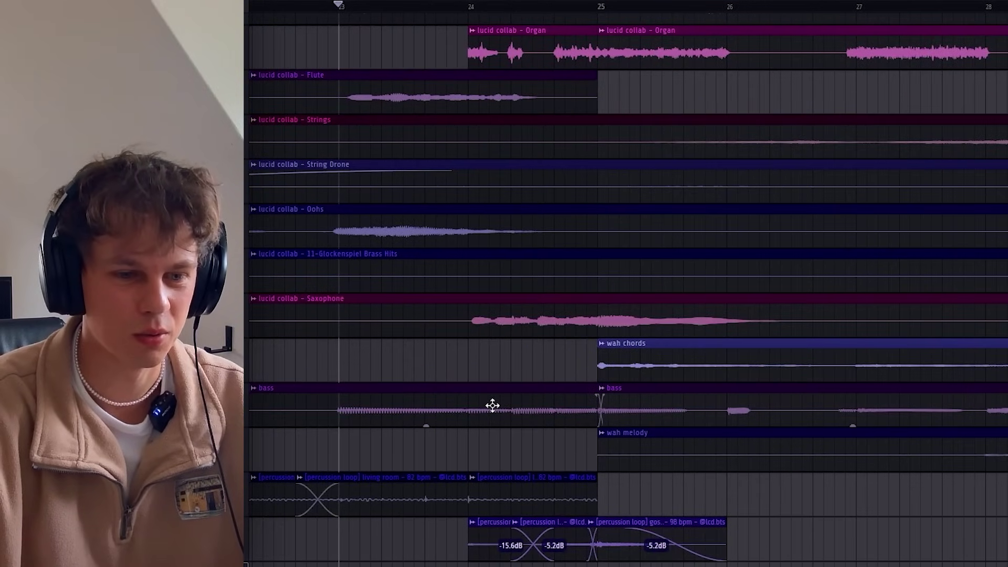
{"action": "scroll", "coordinate": [493, 406], "scroll_direction": "up", "scroll_amount": 1}
{"action": "scroll", "coordinate": [472, 440], "scroll_direction": "up", "scroll_amount": 2}
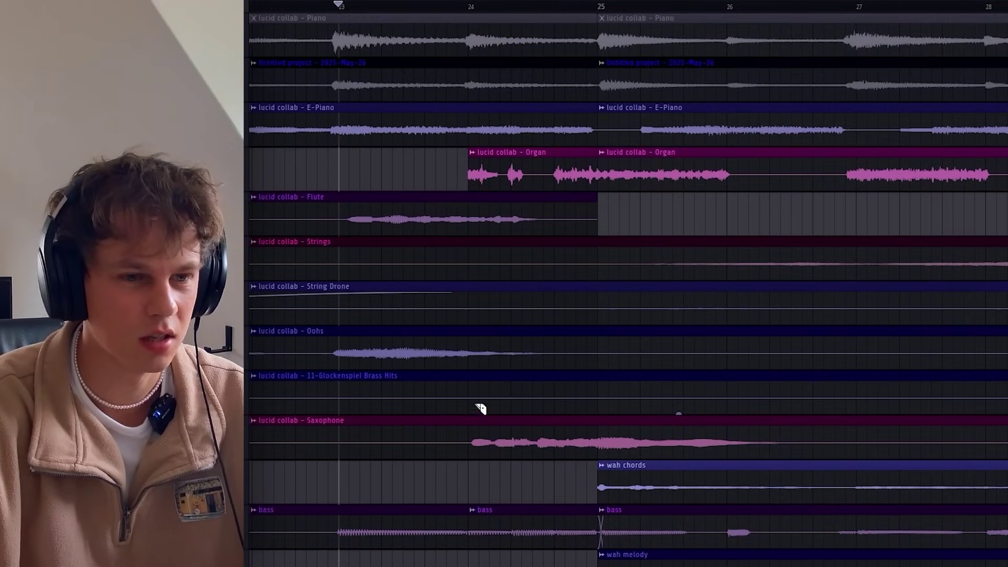
{"action": "right_click", "coordinate": [502, 84]}
{"action": "right_click", "coordinate": [504, 123]}
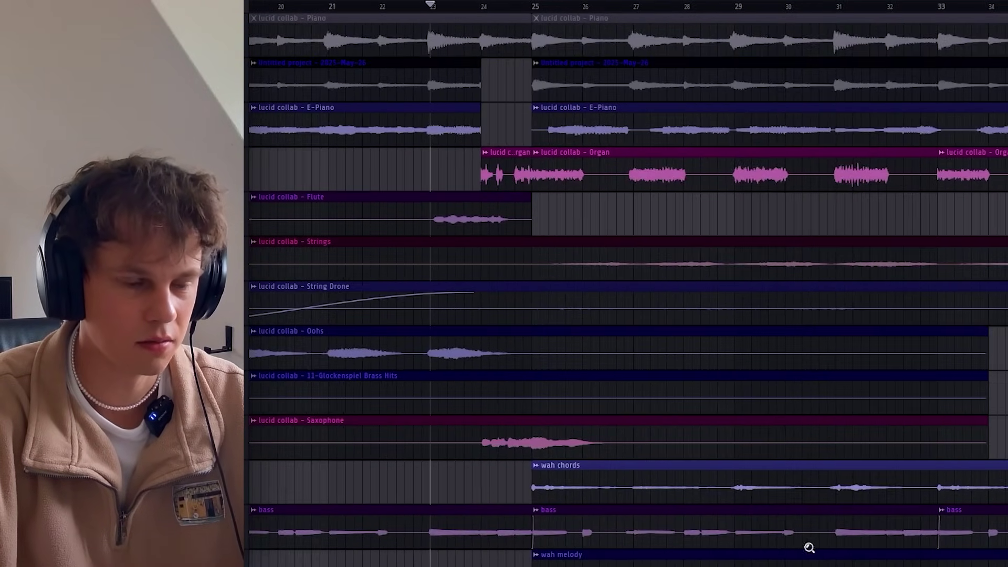
{"action": "scroll", "coordinate": [833, 547], "scroll_direction": "down", "scroll_amount": 2}
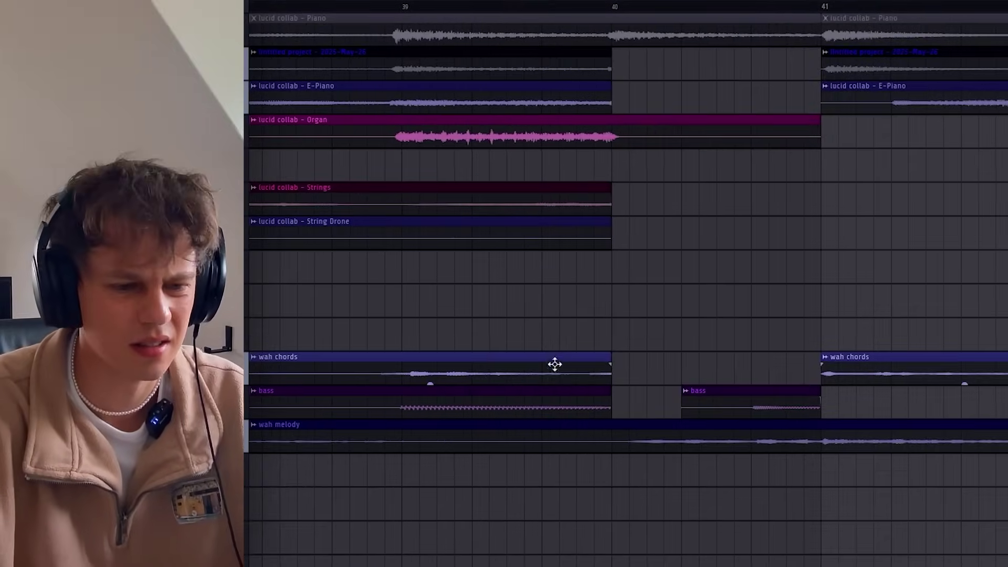
Step: Extend the bass pickup clip before bar 41 past the bar line and continue the bass part after it
{"action": "left_click_drag", "start_coordinate": [557, 400], "coordinate": [585, 235]}
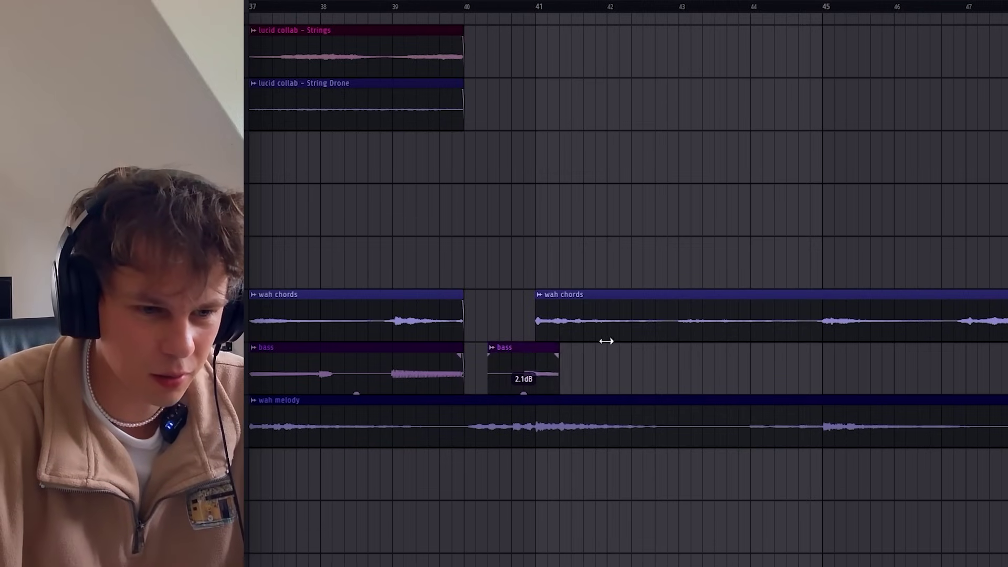
{"action": "left_click_drag", "start_coordinate": [607, 341], "coordinate": [765, 345]}
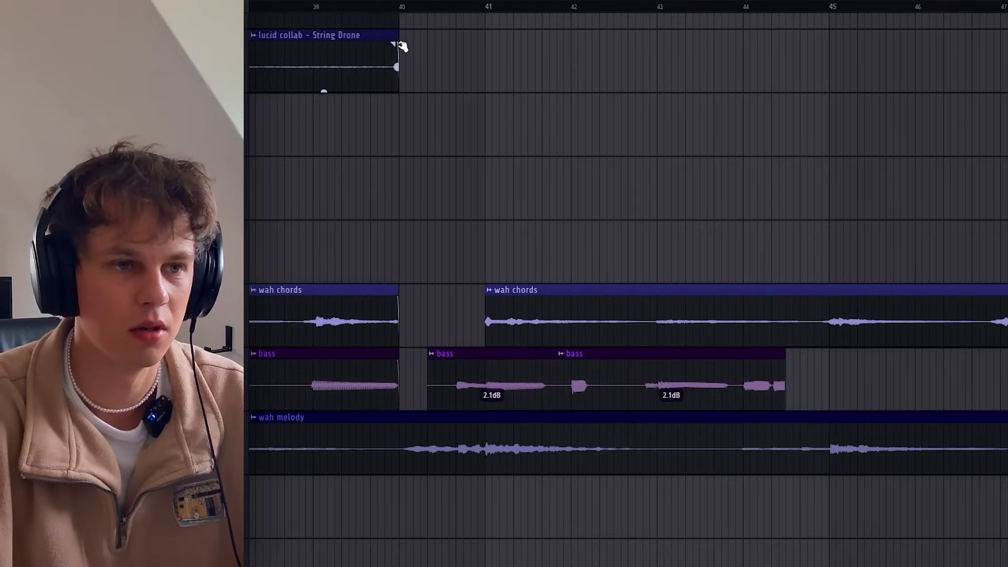
{"action": "scroll", "coordinate": [407, 13], "scroll_direction": "up", "scroll_amount": 2}
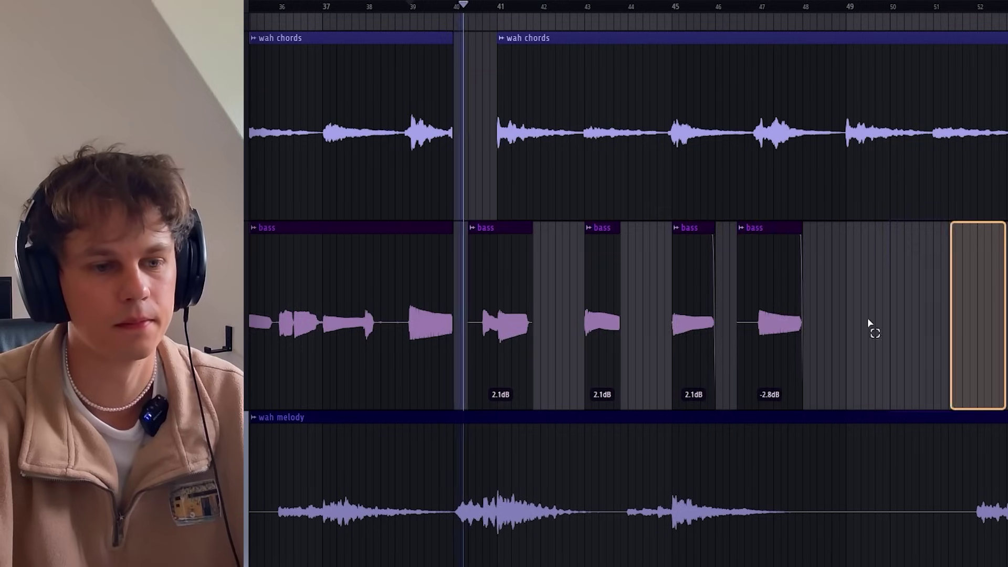
Step: Duplicate the four bass clips between bars 40 and 48 and shift the copies earlier to start just after bar 48
{"action": "left_click_drag", "start_coordinate": [951, 341], "coordinate": [804, 306]}
{"action": "key", "text": "ctrl+b"}
{"action": "key", "text": "shift+Left"}
{"action": "key", "text": "shift+Left"}
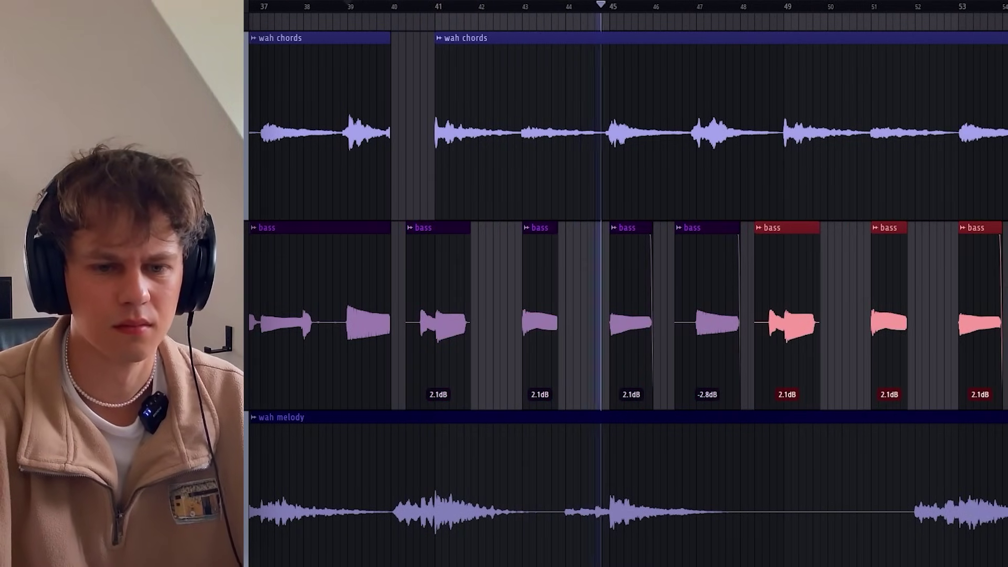
Step: Open the kHs Pitch Shifter on the Master track and place its window over the mixer
{"action": "scroll", "coordinate": [626, 290], "scroll_direction": "down", "scroll_amount": 5}
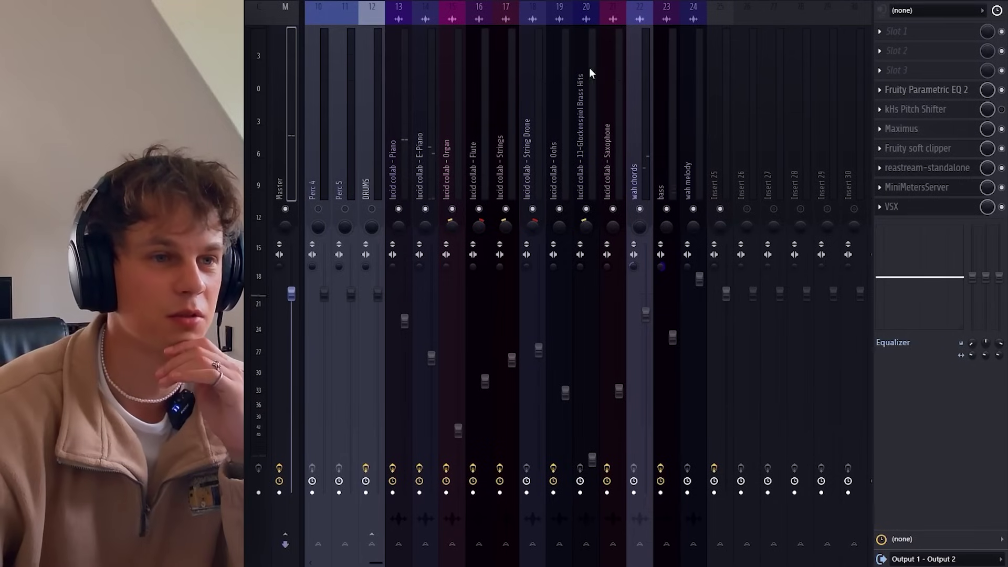
{"action": "left_click", "coordinate": [930, 109]}
{"action": "left_click_drag", "start_coordinate": [380, 163], "coordinate": [669, 117]}
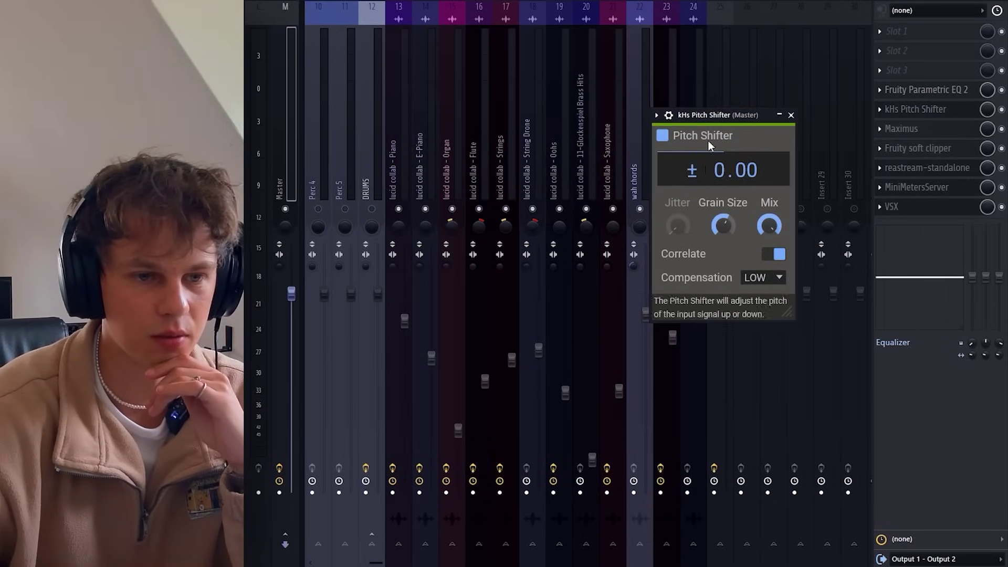